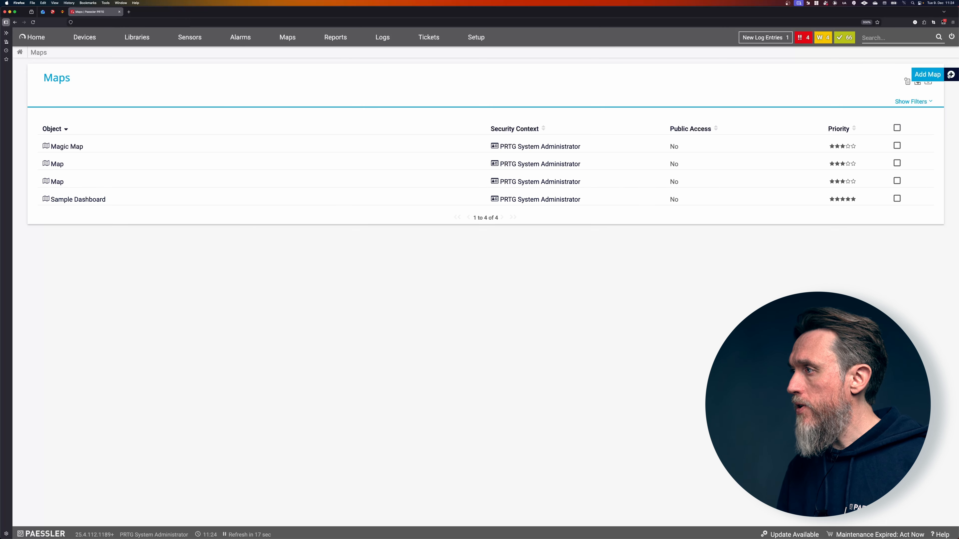
Step: Start adding a new map and name it Advanced Map
left_click(917, 81)
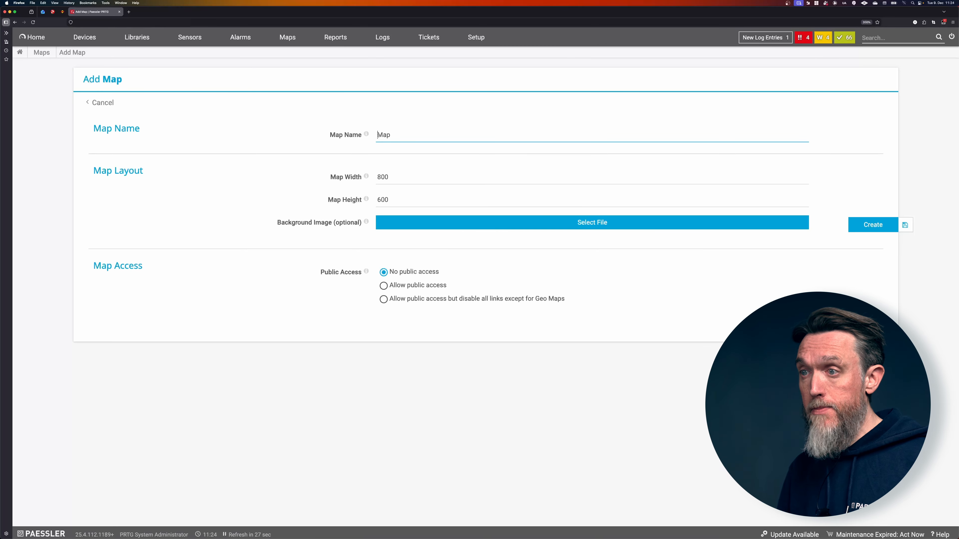
type("A")
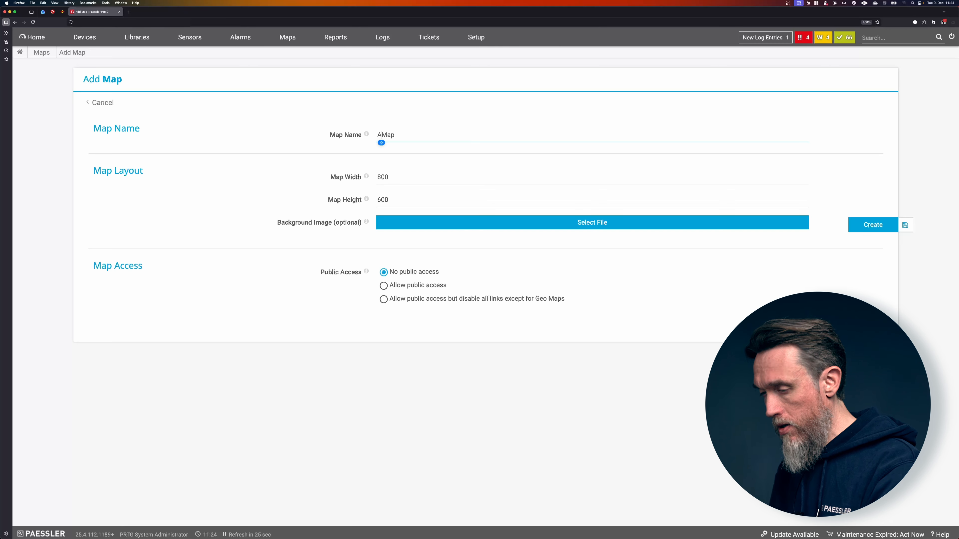
type("dvanced")
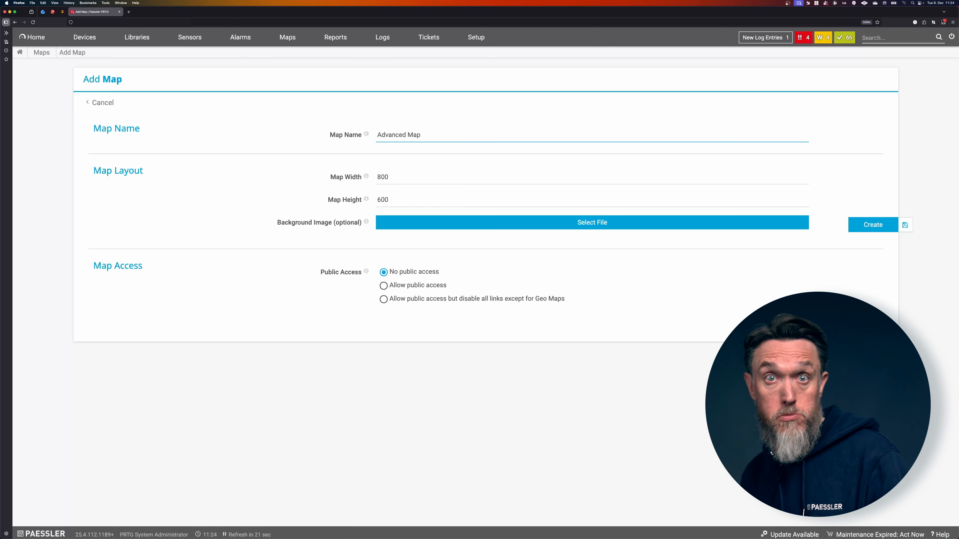
left_click(389, 177)
left_click_drag(389, 176, 382, 176)
left_click(315, 184)
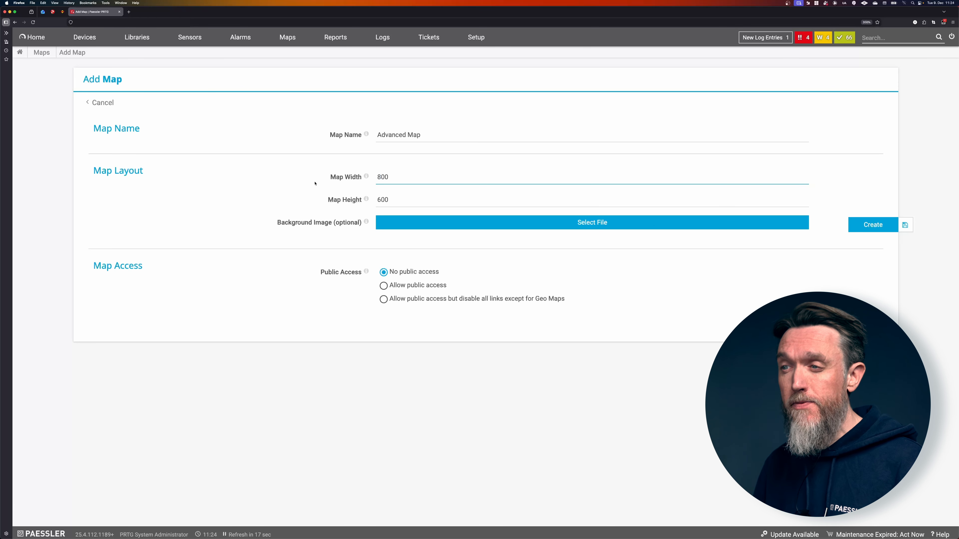
left_click_drag(393, 176, 371, 178)
left_click(241, 215)
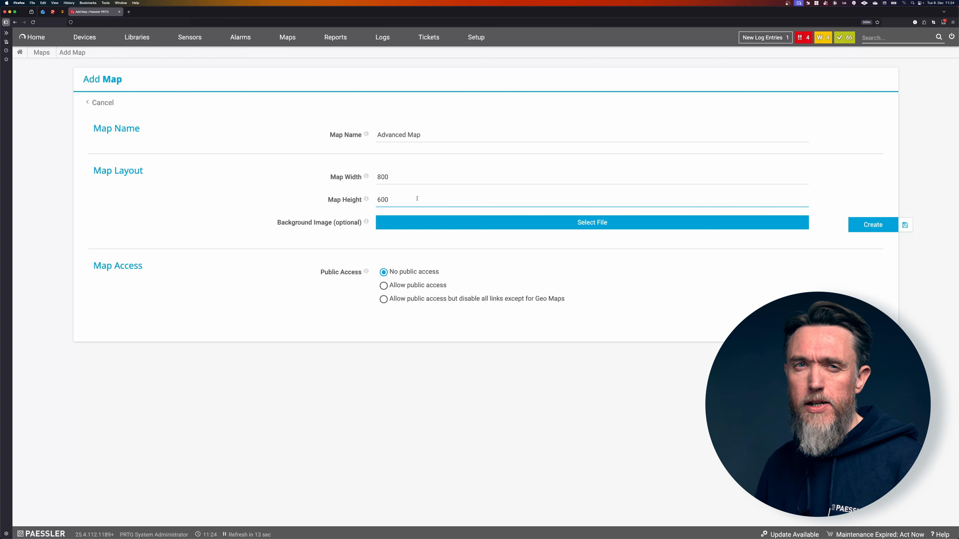
left_click_drag(413, 176, 376, 178)
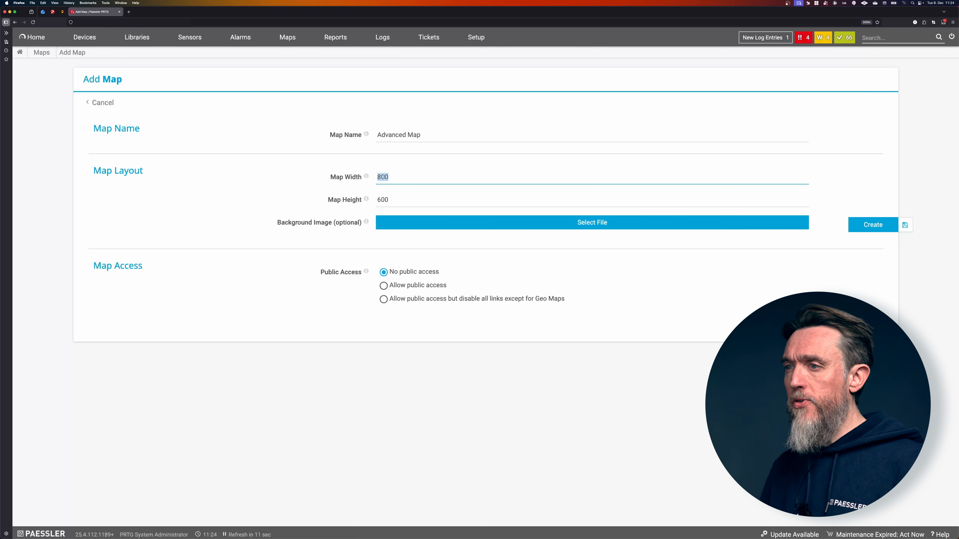
left_click(417, 180)
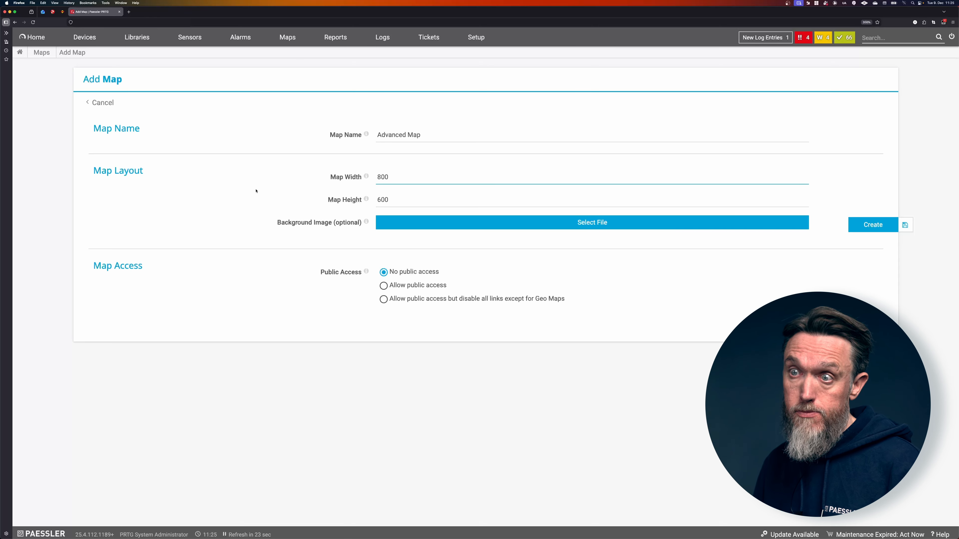
Step: Set the map width to 1920 and the height to 1080, and create the map
key("shift+Left")
key("shift+Left")
key("shift+Left")
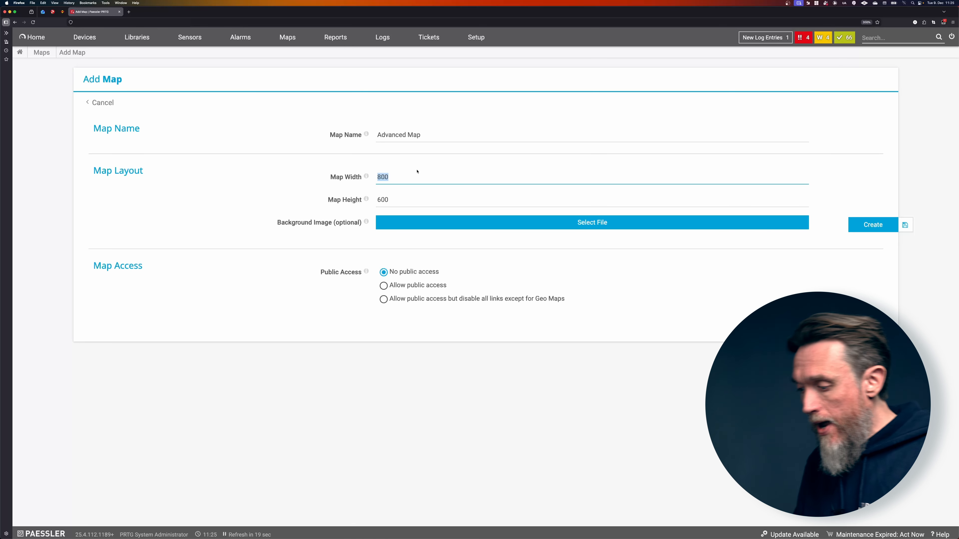
type("1920")
key("Tab")
type("1080")
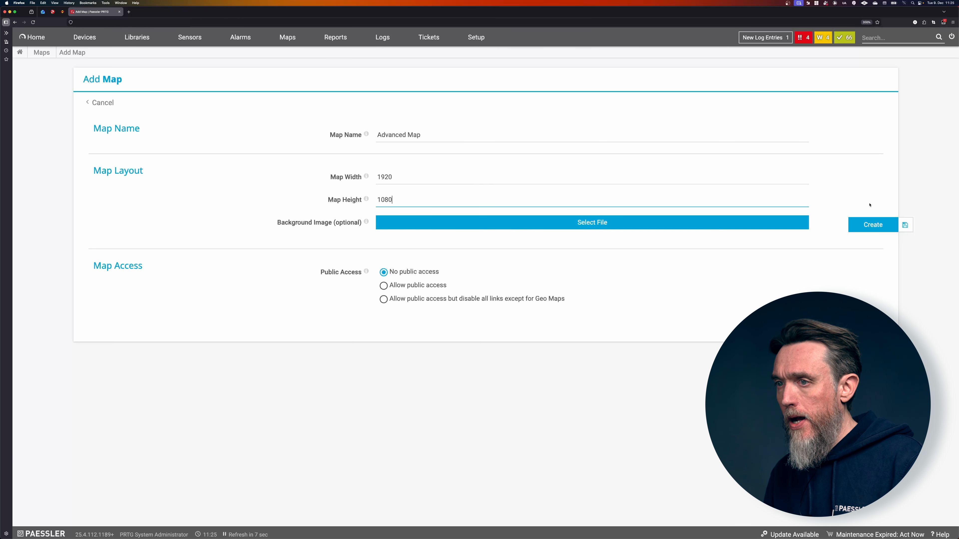
left_click(869, 225)
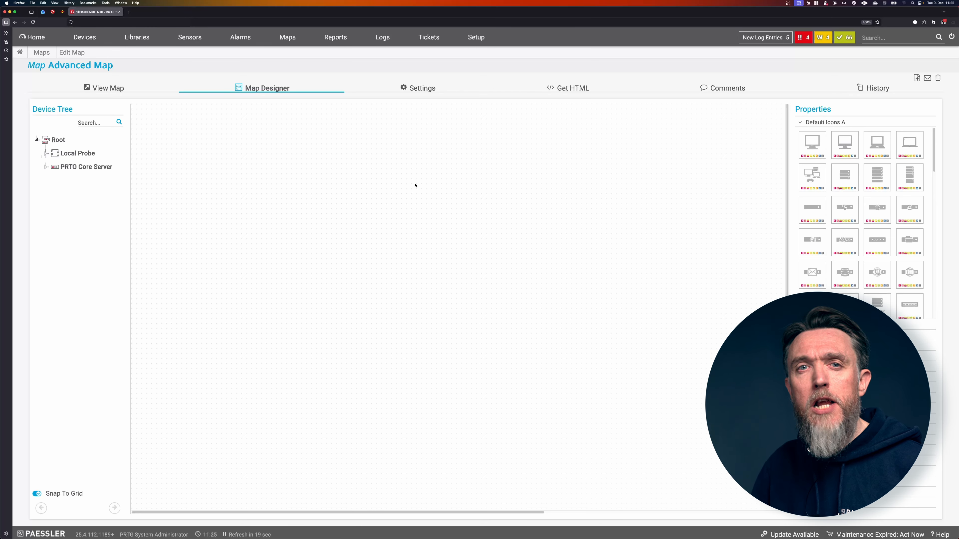
Step: Set the map's automatic scaling to scale the view to fit the browser size, and save the settings
left_click(419, 88)
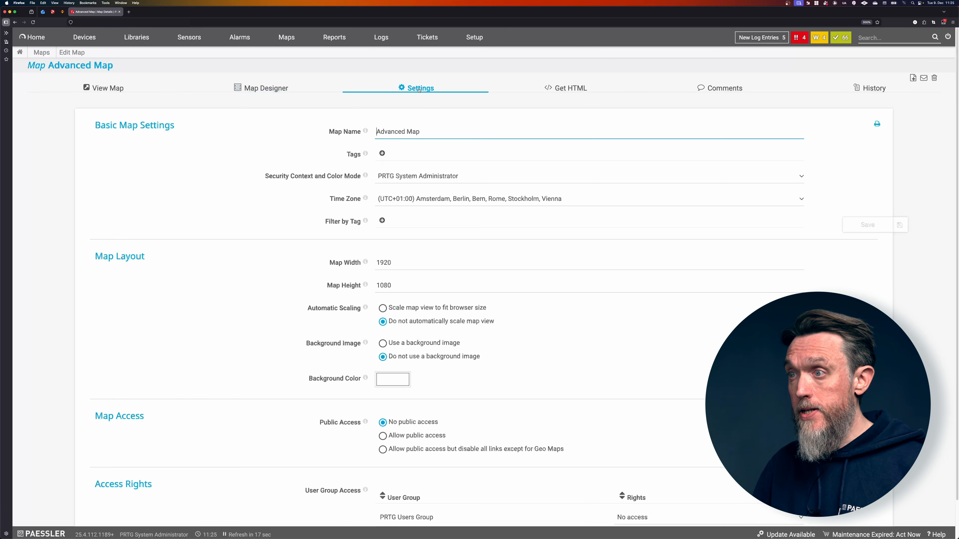
left_click_drag(311, 308, 358, 310)
left_click(294, 303)
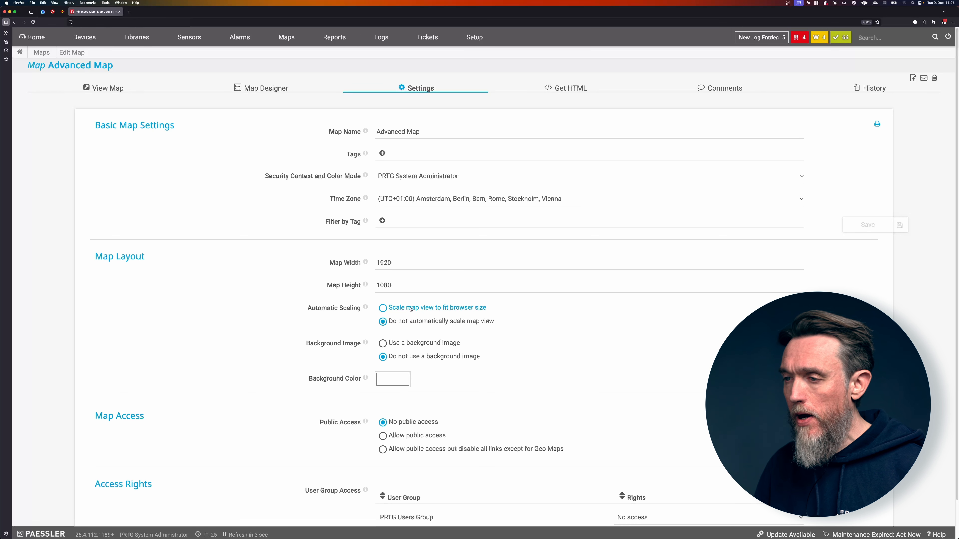
left_click(400, 308)
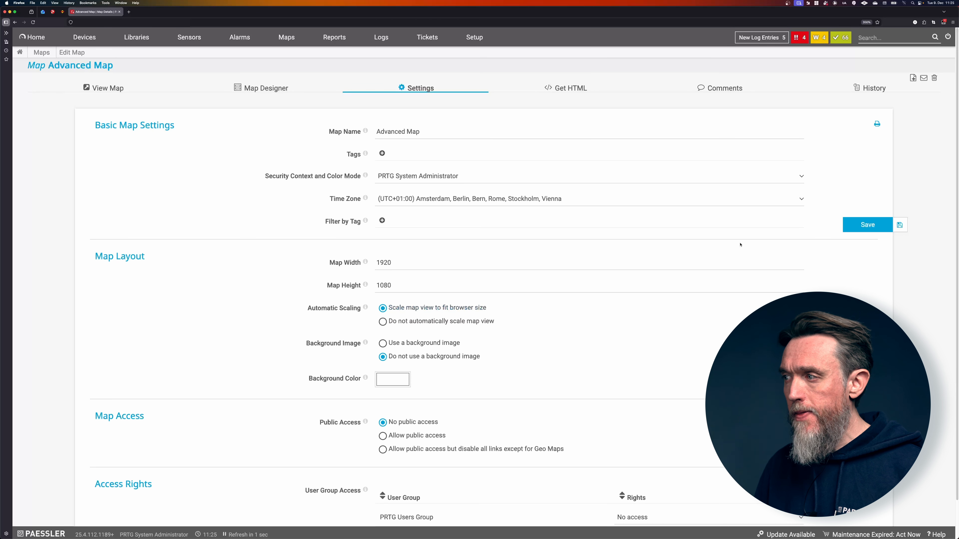
left_click(857, 224)
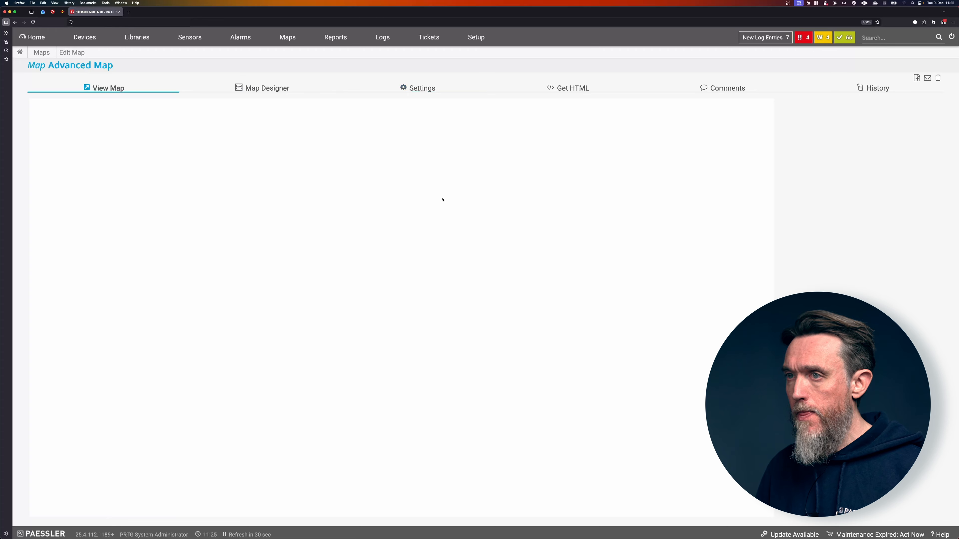
Step: Place a Sunburst device tree view on the map in the Map Designer and enlarge it to about 670 by 520
left_click(281, 83)
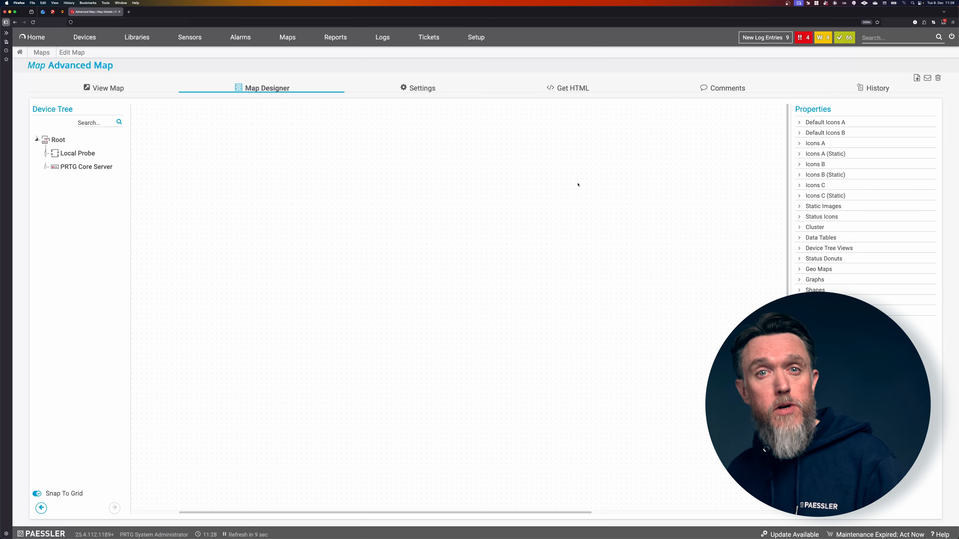
left_click(799, 249)
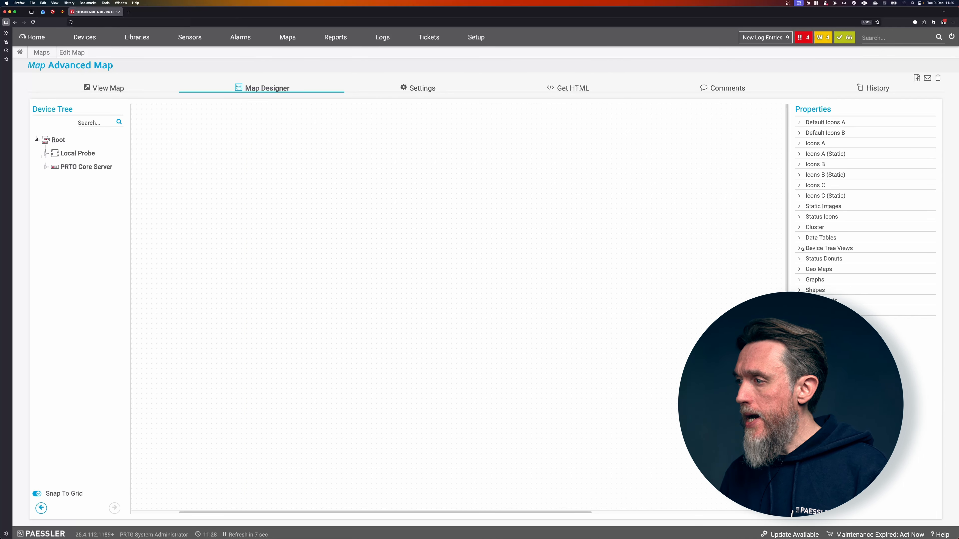
left_click_drag(823, 313, 237, 143)
left_click_drag(261, 218, 466, 347)
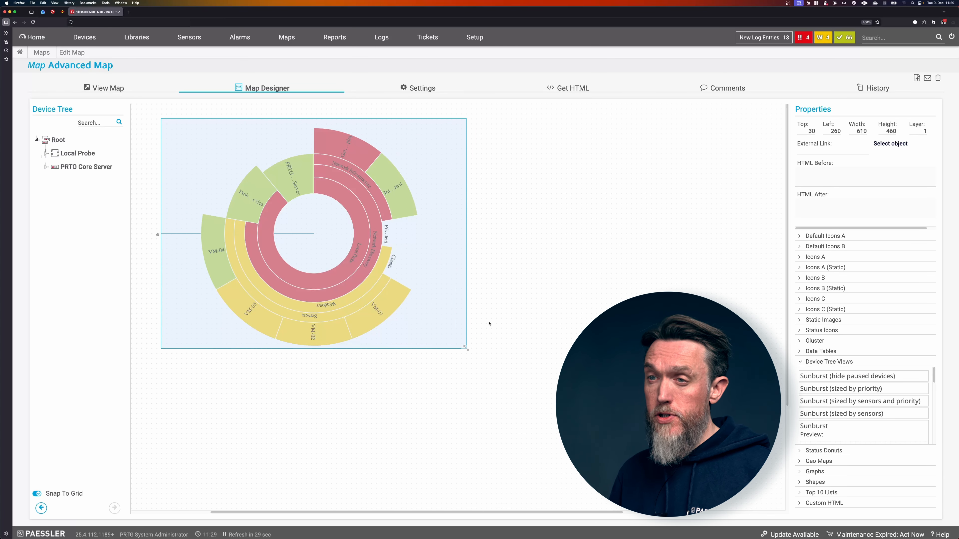
left_click(528, 319)
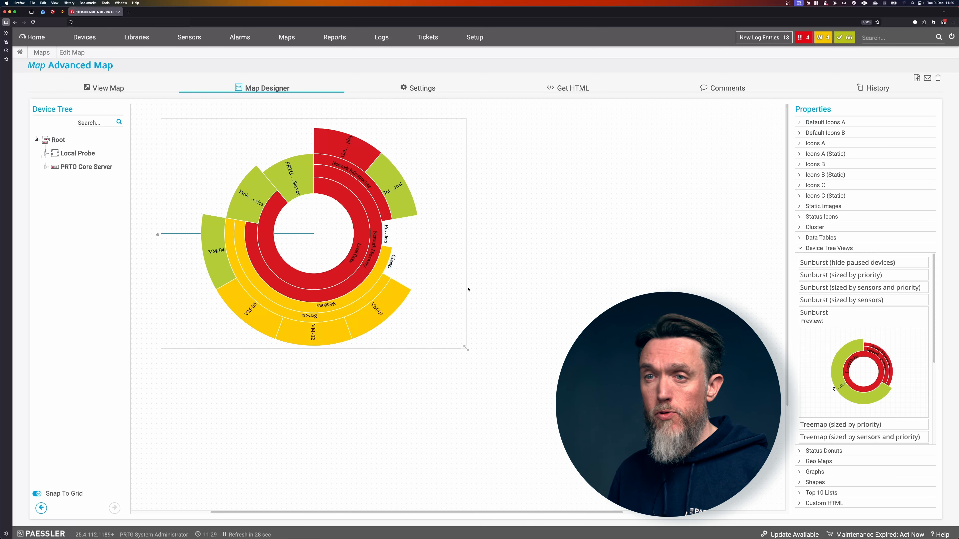
left_click(393, 214)
left_click_drag(466, 347, 497, 378)
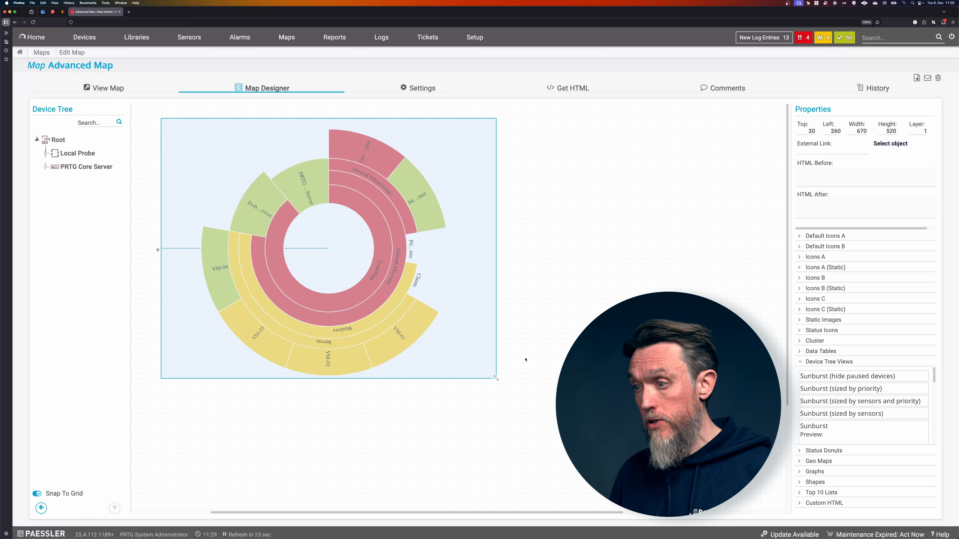
left_click(525, 359)
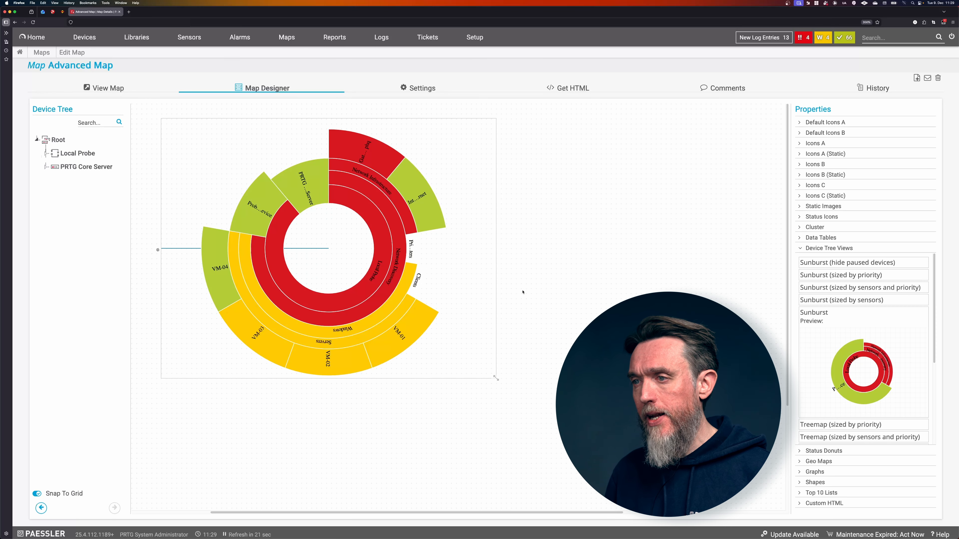
Step: Move the sunburst along the grid to about top 20, left 240
left_click(427, 269)
left_click_drag(418, 190, 388, 192)
left_click(503, 195)
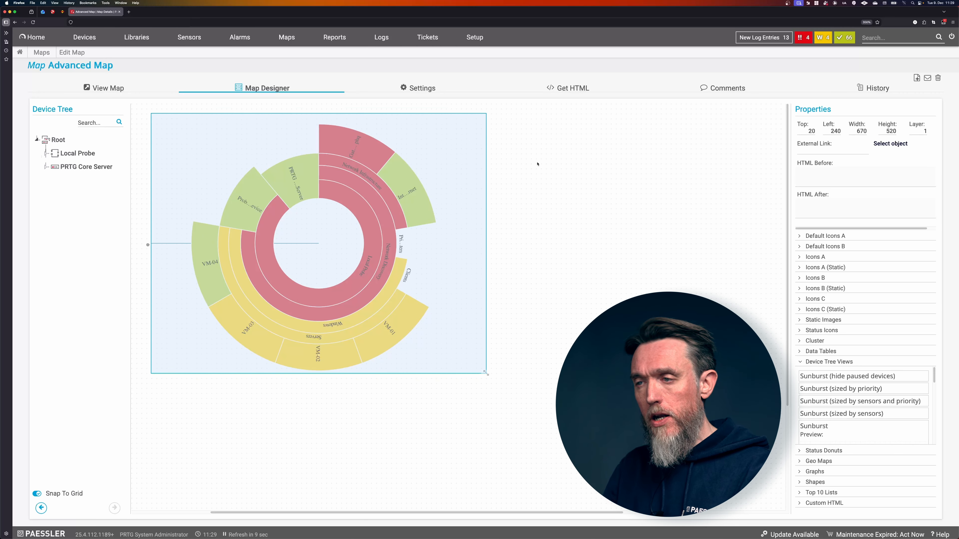
Step: Disable Snap To Grid, move the sunburst freely to about top 6, left 256, and re-enable Snap To Grid
left_click(37, 494)
mouse_move(337, 207)
left_mouse_down()
mouse_move(415, 231)
mouse_move(328, 214)
mouse_move(345, 200)
left_mouse_up()
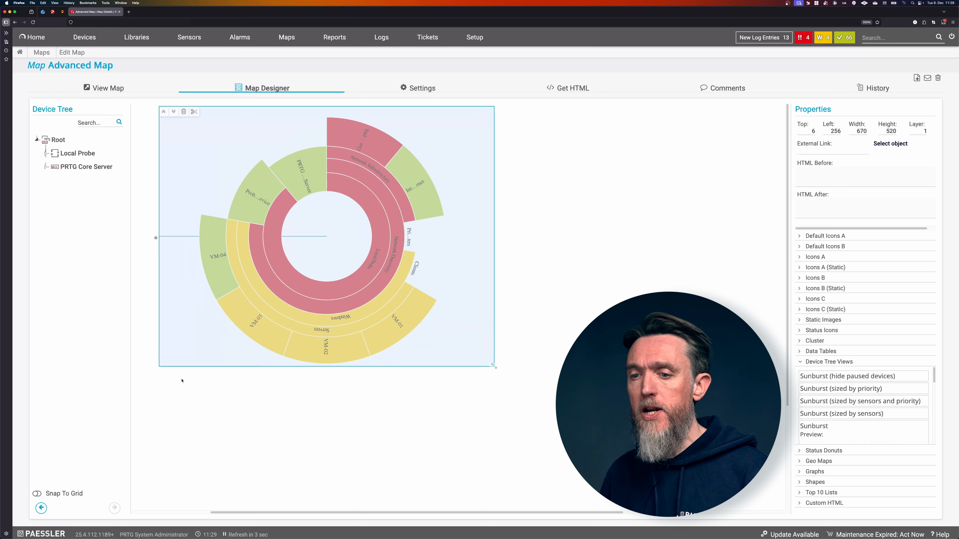
left_click(39, 494)
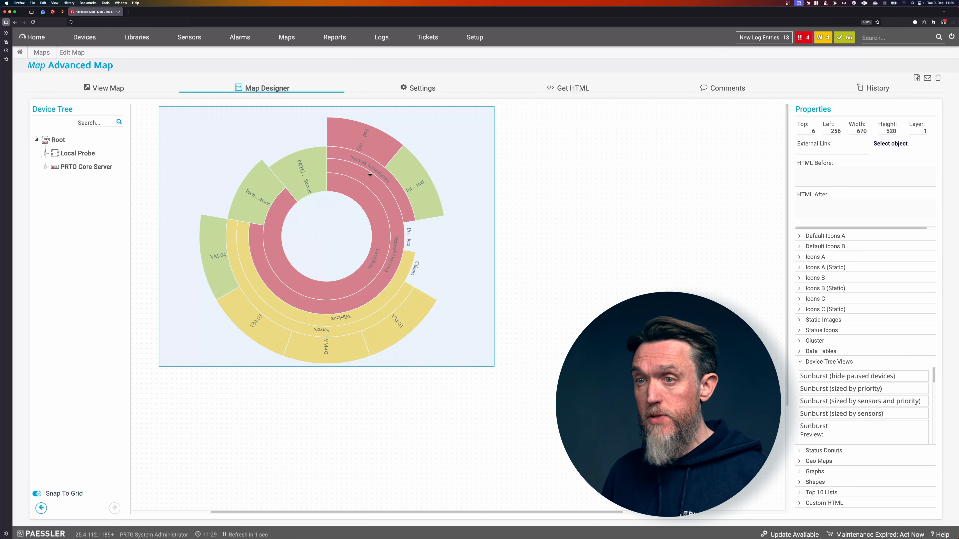
Step: Reposition the sunburst with grid snapping on, ending at about top 6, left 176
left_click_drag(290, 243, 275, 248)
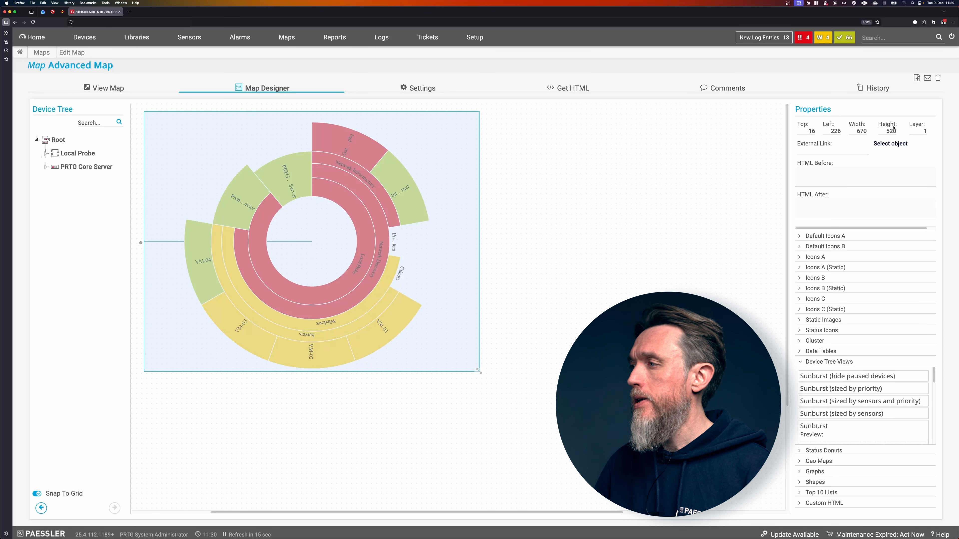
left_click(727, 144)
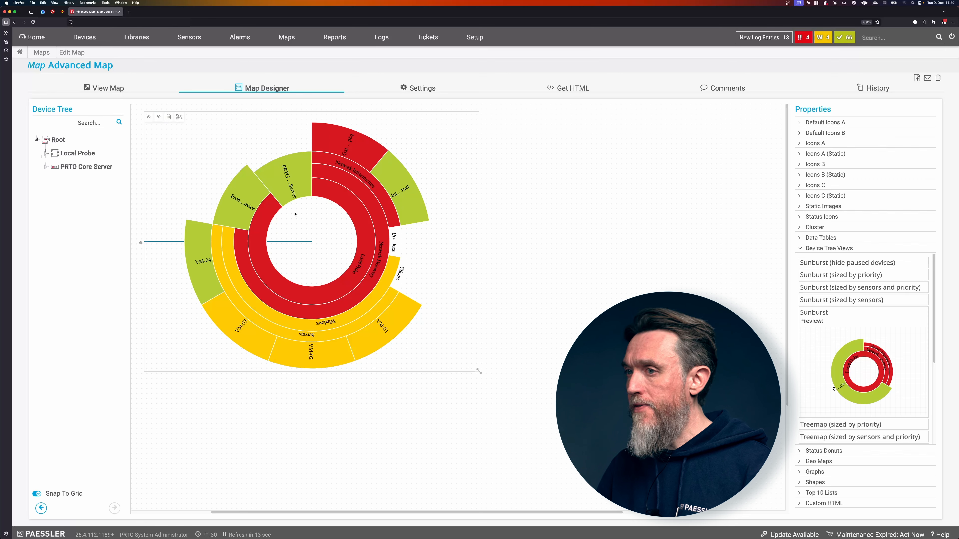
left_click(296, 214)
mouse_move(410, 163)
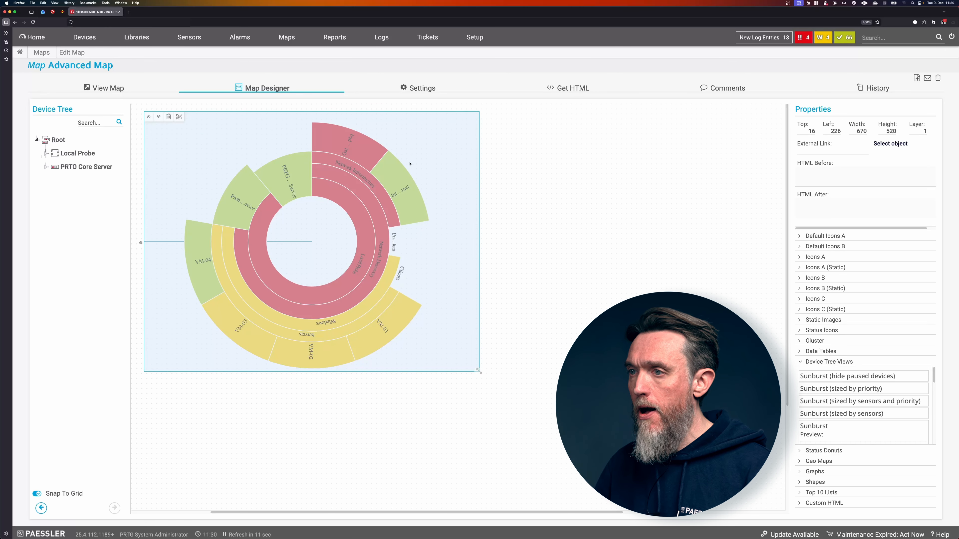
left_click_drag(389, 188, 397, 162)
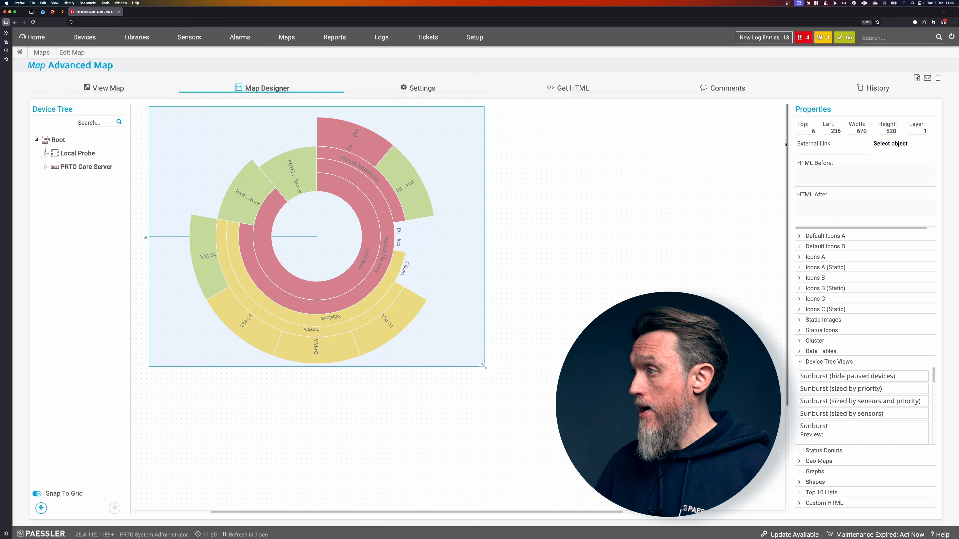
left_click_drag(450, 186, 419, 185)
Step: Set the sunburst's Top and Left position to 0 and save the object's properties
left_click_drag(808, 131, 824, 130)
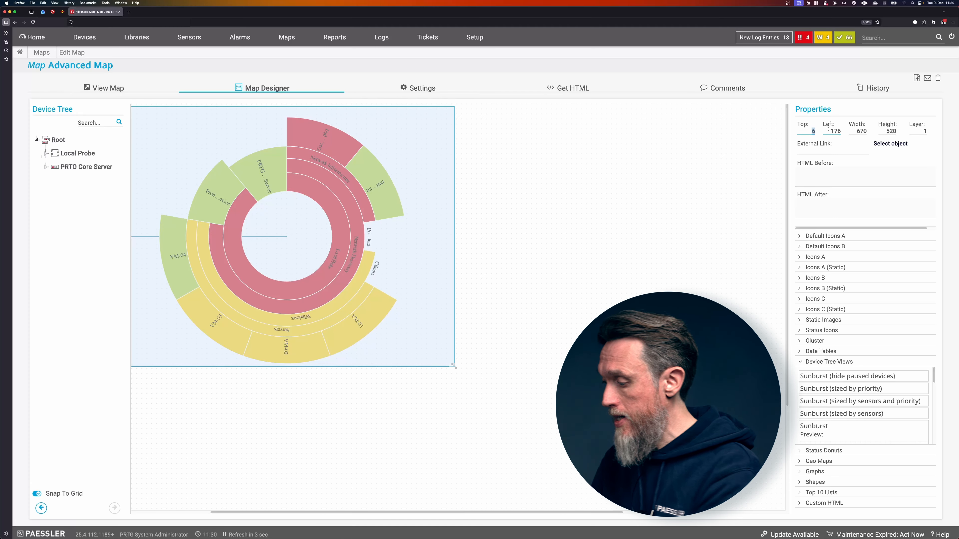
type("0")
left_click(829, 130)
double_click(829, 131)
type("0")
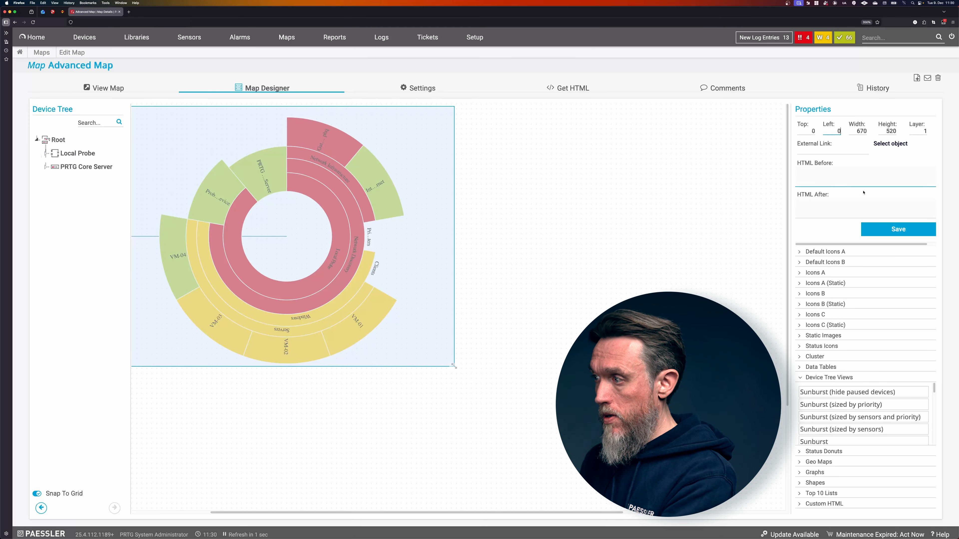
left_click(899, 229)
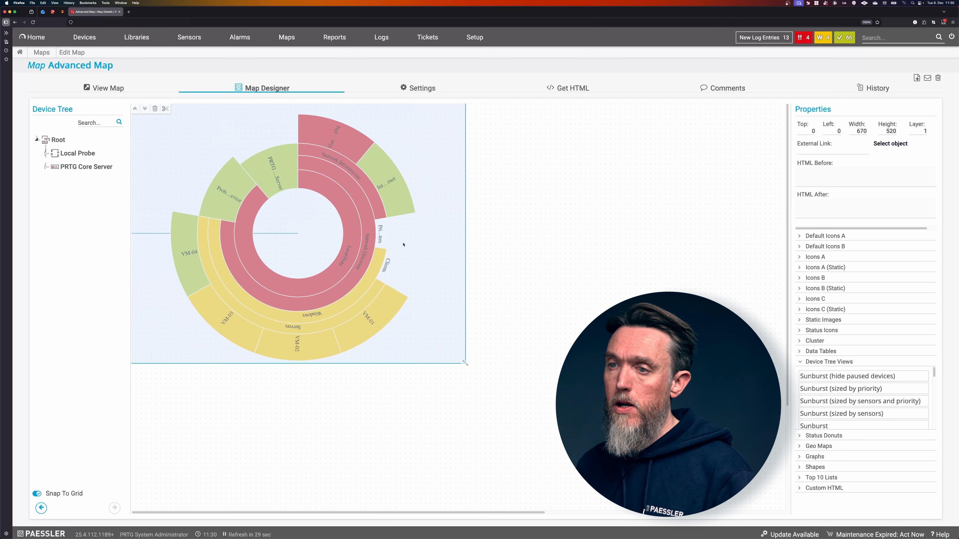
left_click(371, 447)
mouse_move(381, 239)
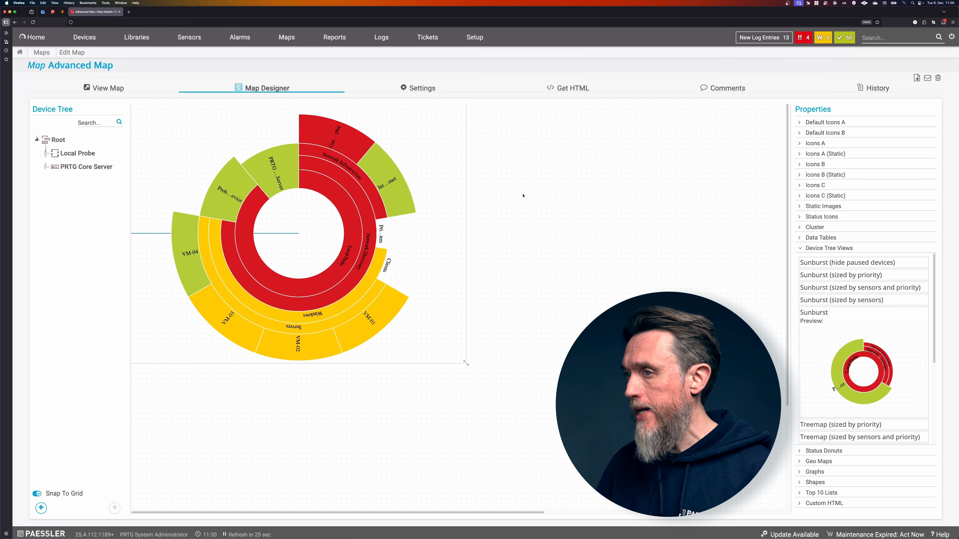
left_click(440, 196)
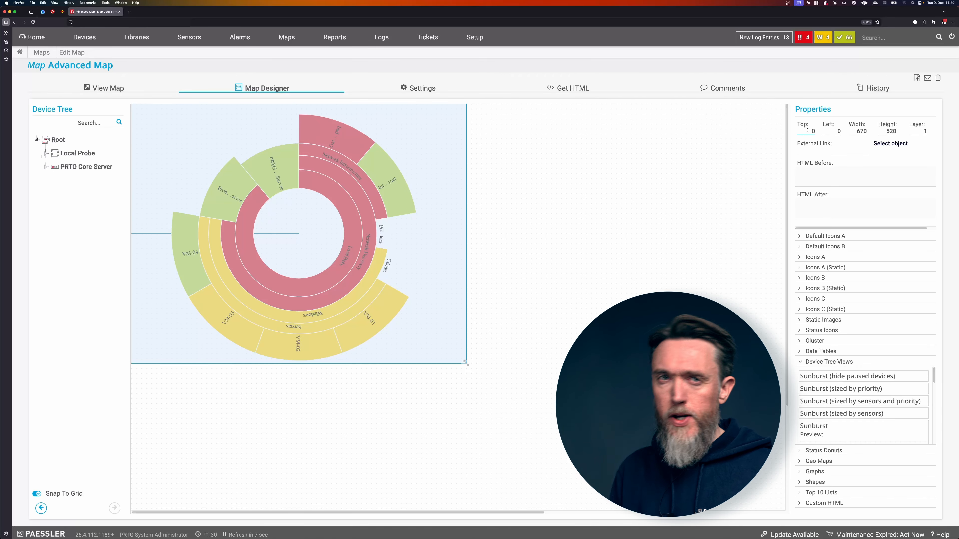
left_click(687, 210)
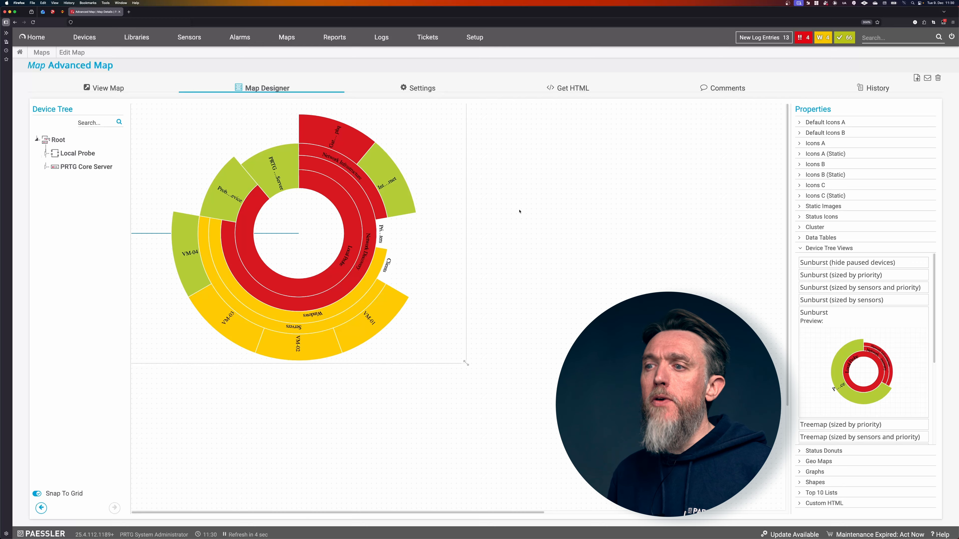
left_click(399, 192)
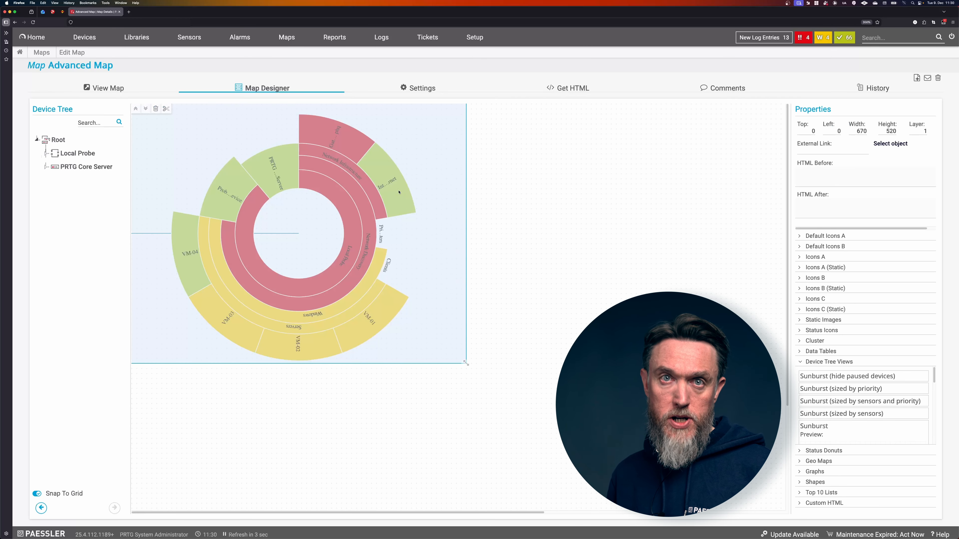
left_click(508, 202)
left_click(371, 189)
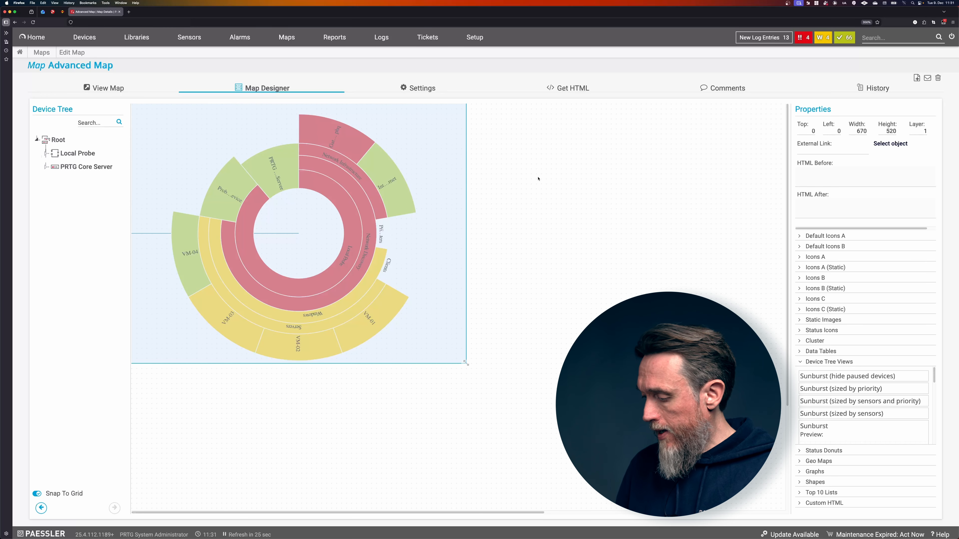
Step: Nudge the sunburst right and down, then back up and left in fine steps, ending at Top 0, Left 6
left_click(540, 191)
left_click(346, 179)
key("Right")
key("Right")
key("Right")
key("Right")
key("Down")
key("Down")
key("Down")
key("Down")
key("Down")
key("Down")
key("Down")
key("Up")
key("Up")
key("Up")
key("Right")
key("Right")
key("Right")
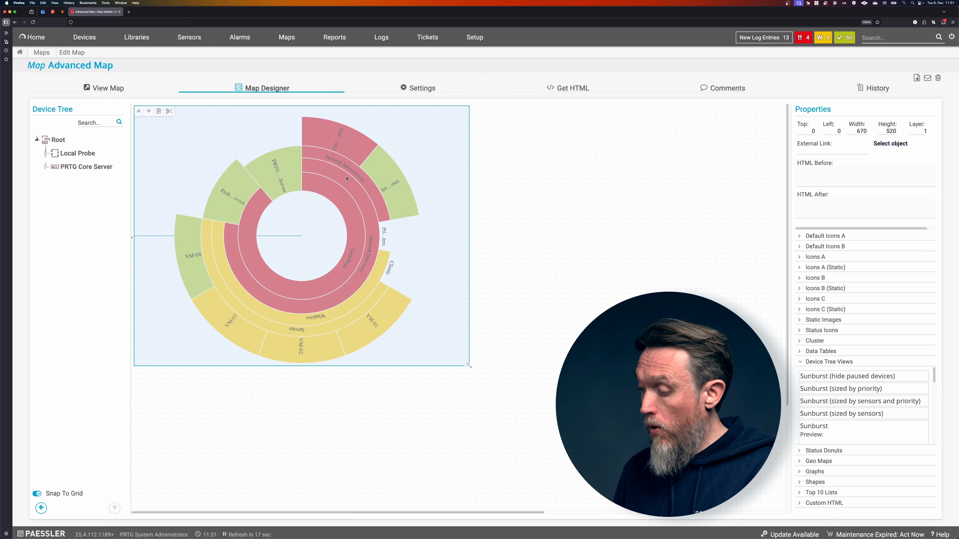
key("Right")
key("Right")
key("Right")
key("Right")
key("Right")
key("Right")
key("Right")
key("Right")
key("Right")
key("Right")
key("Right")
key("Right")
key("Right")
key("Right")
key("Right")
key("Right")
key("Right")
key("Right")
key("Right")
key("Right")
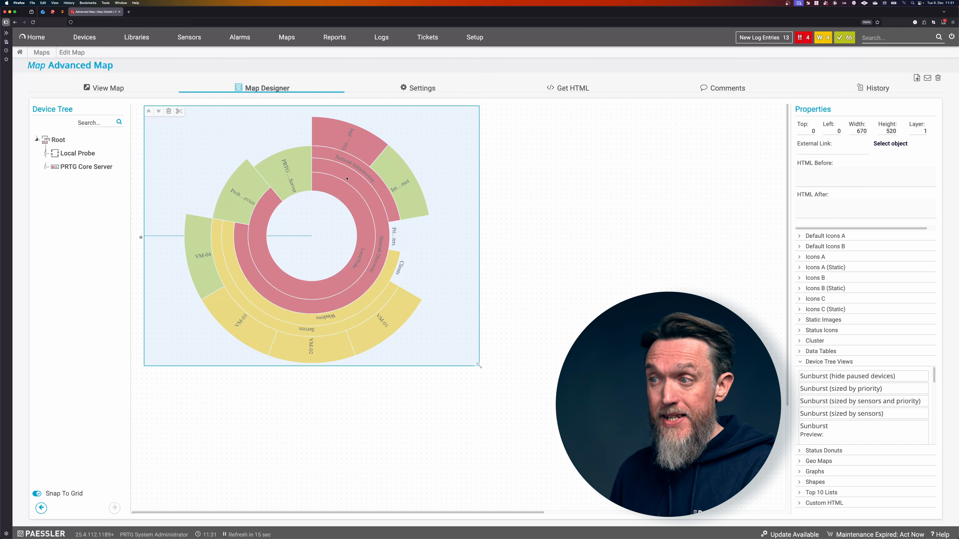
key("Left")
key("Left")
key("Left")
key("Left")
key("Left")
key("Left")
key("Left")
key("Left")
key("Left")
key("Left")
key("Left")
key("Left")
key("Left")
key("Left")
key("Left")
key("Left")
key("Left")
key("Left")
key("Left")
key("Left")
key("Up")
key("Up")
key("Up")
key("Up")
key("Up")
key("Up")
key("Left")
key("Left")
key("Left")
key("Left")
key("Left")
key("Left")
key("Left")
key("Left")
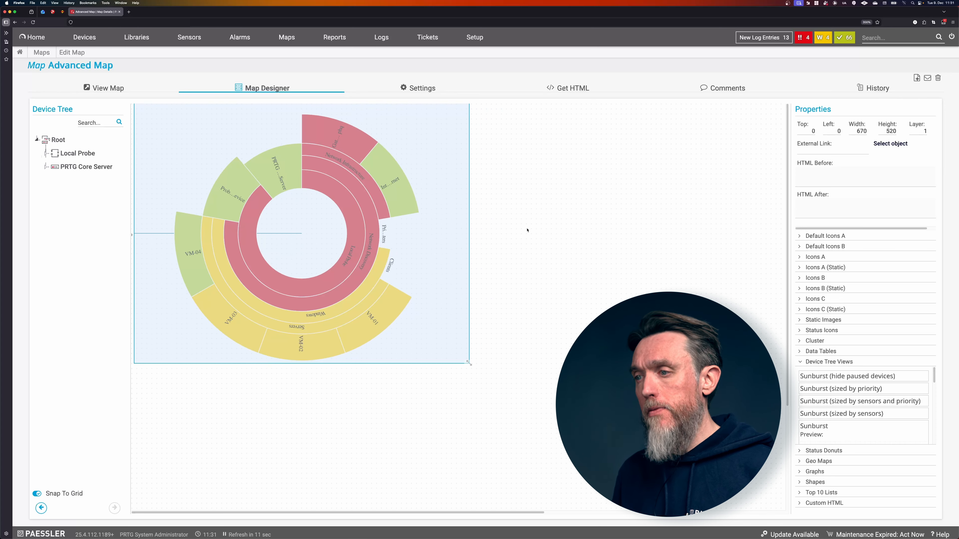
Step: Widen the sunburst to a Width of 680, keep its Height at 520, and deselect it
left_click_drag(469, 363, 474, 365)
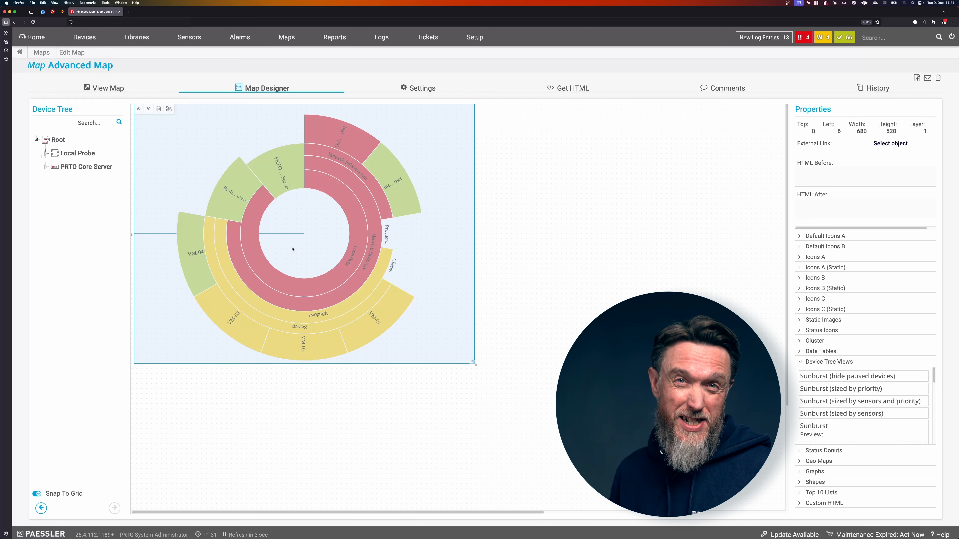
left_click(559, 210)
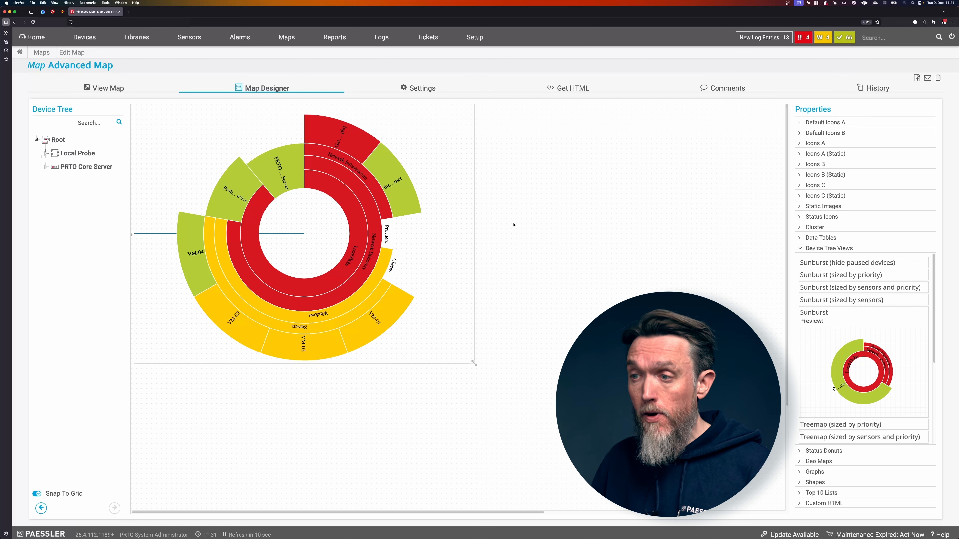
Step: Place the server icon from Default Icons B over the sunburst's centre, sized 340 by 310 at Top 160, Left 180
left_click(438, 211)
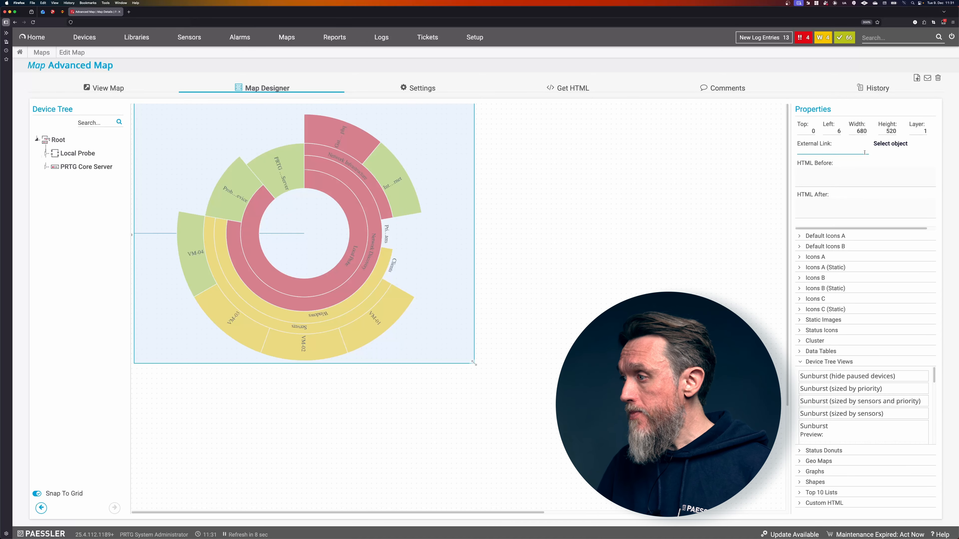
left_click(842, 247)
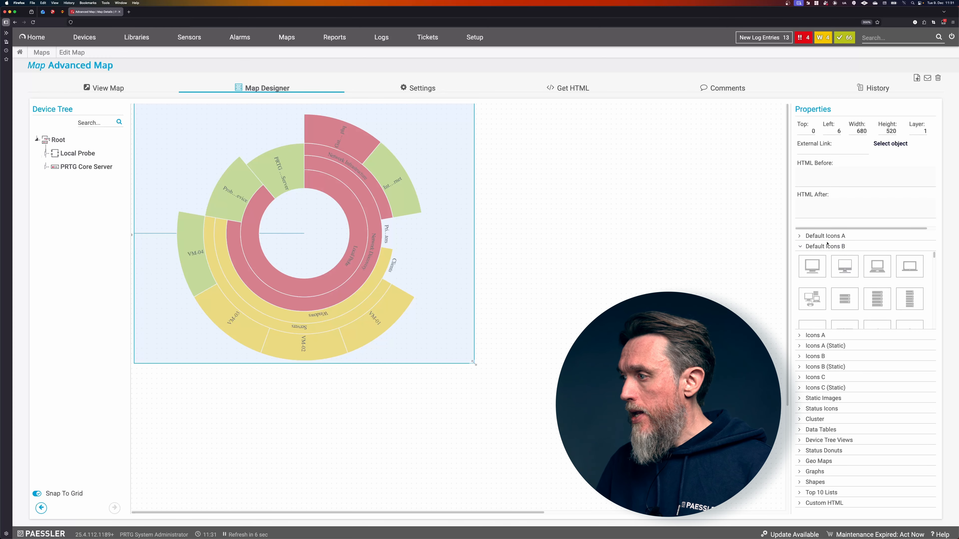
left_click_drag(837, 296, 284, 227)
left_click_drag(341, 289, 402, 334)
left_click_drag(329, 239, 314, 239)
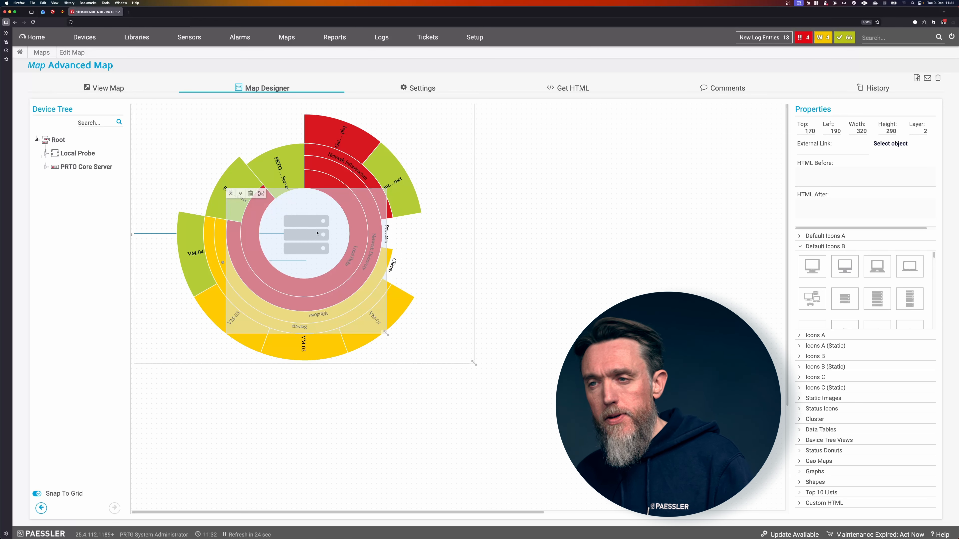
left_click_drag(313, 238, 308, 232)
left_click_drag(385, 328, 391, 337)
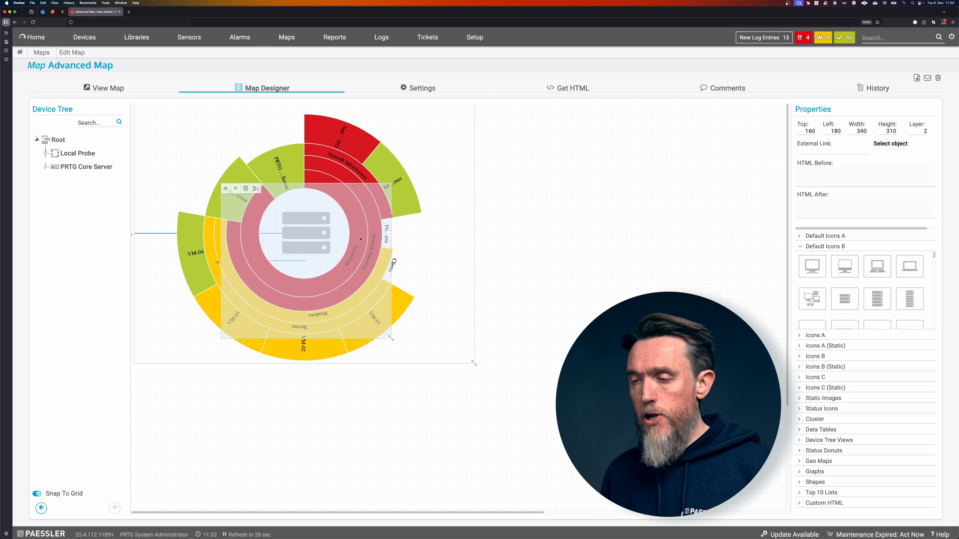
left_click(559, 247)
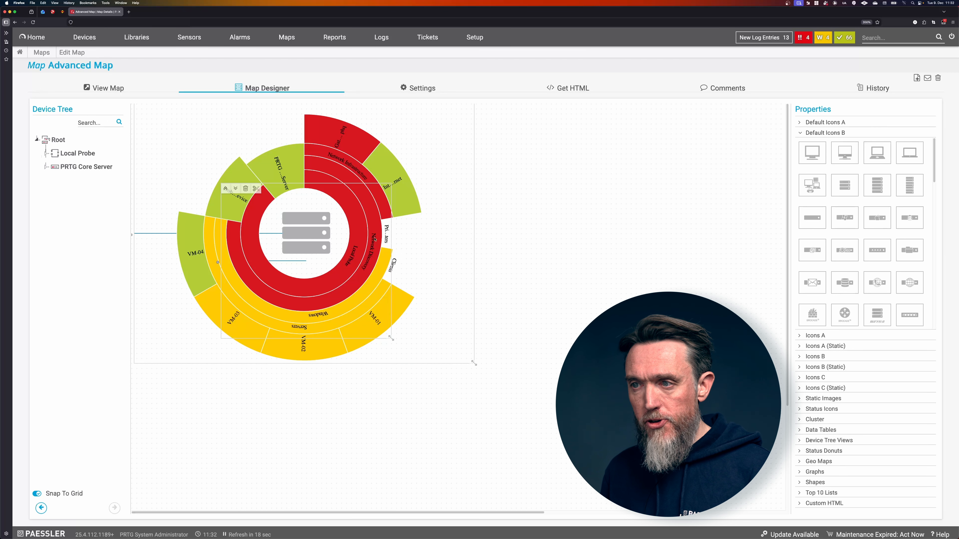
Step: Nudge the server icon inside the sunburst one step to Left 175, then deselect it
left_click(327, 234)
key("Left")
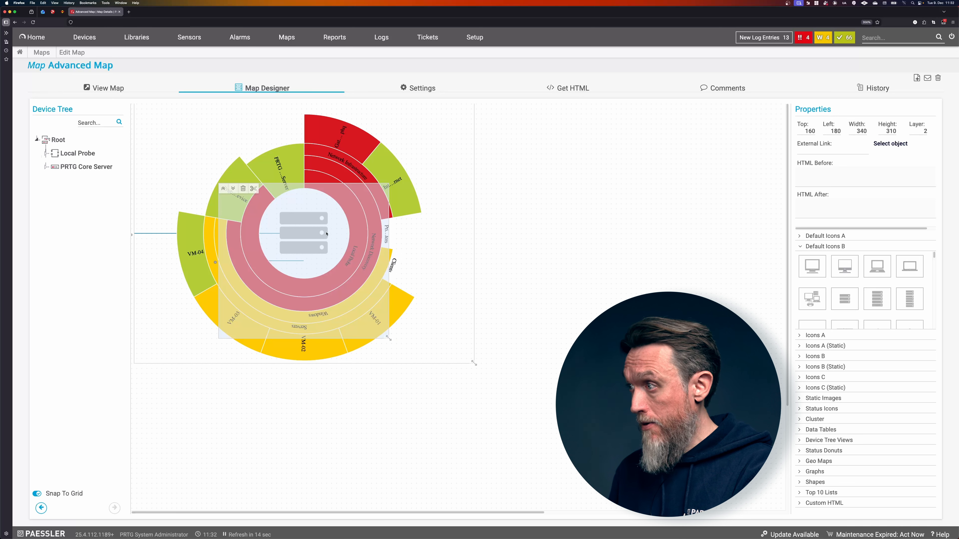
left_click(522, 172)
left_click(302, 233)
left_click(517, 218)
left_click(322, 233)
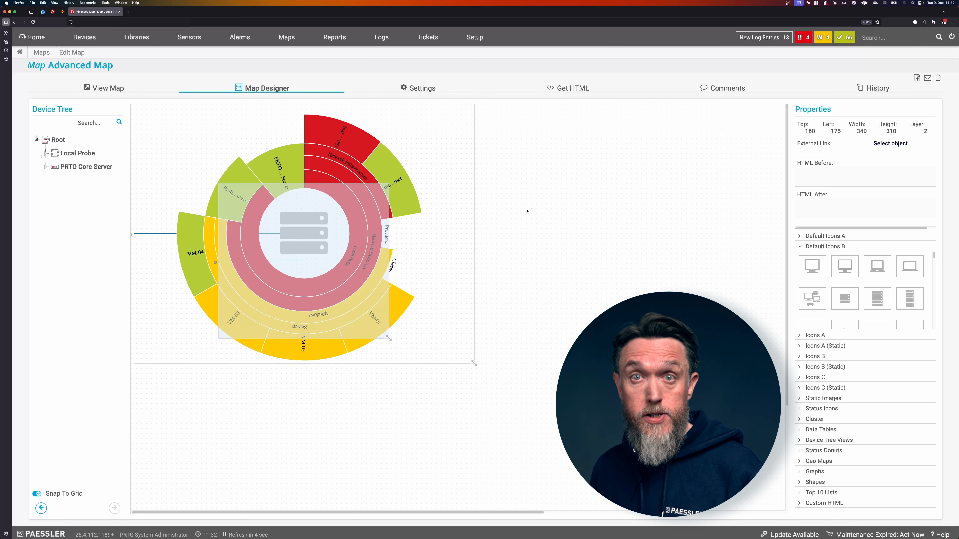
mouse_move(311, 228)
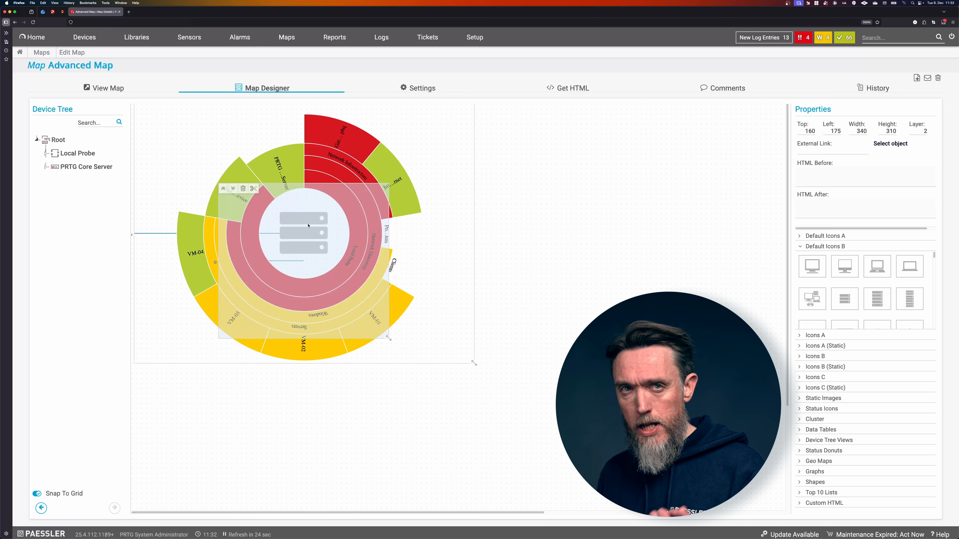
left_click(544, 226)
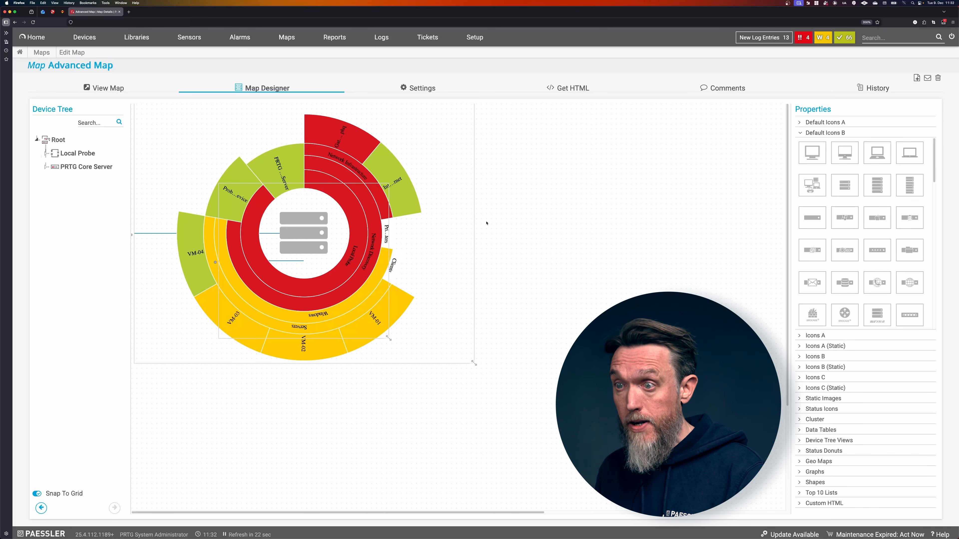
Step: Delete the server icon from the sunburst's centre and collapse the Default Icons B set
left_click(247, 204)
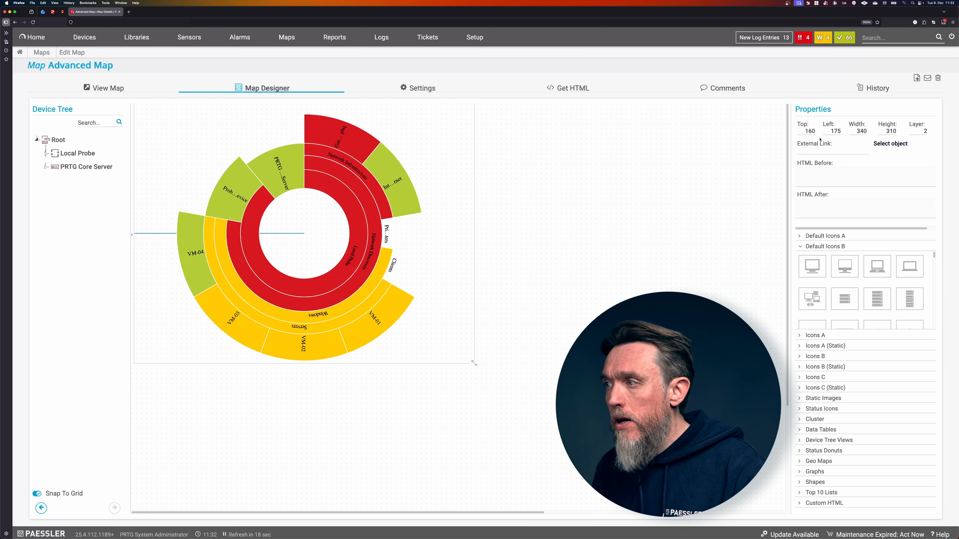
left_click(813, 246)
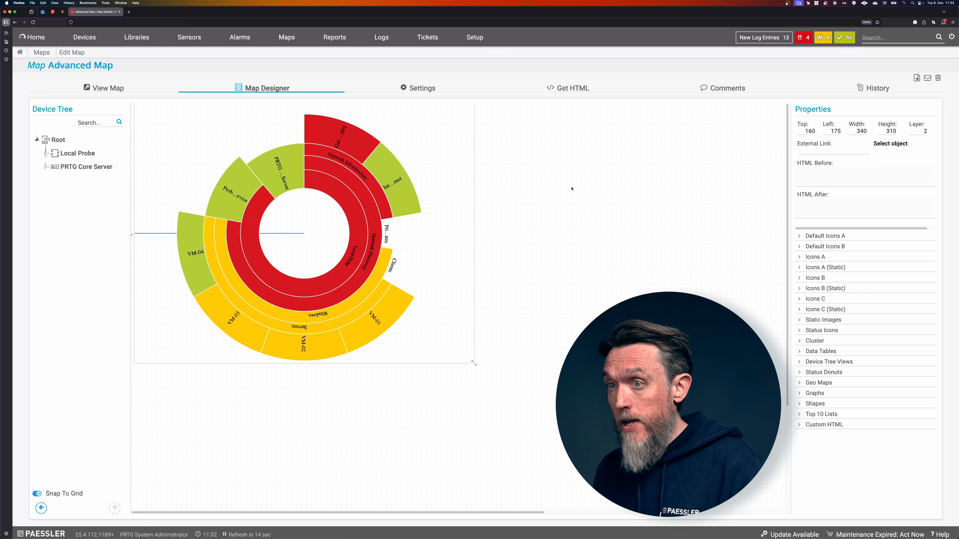
left_click(591, 192)
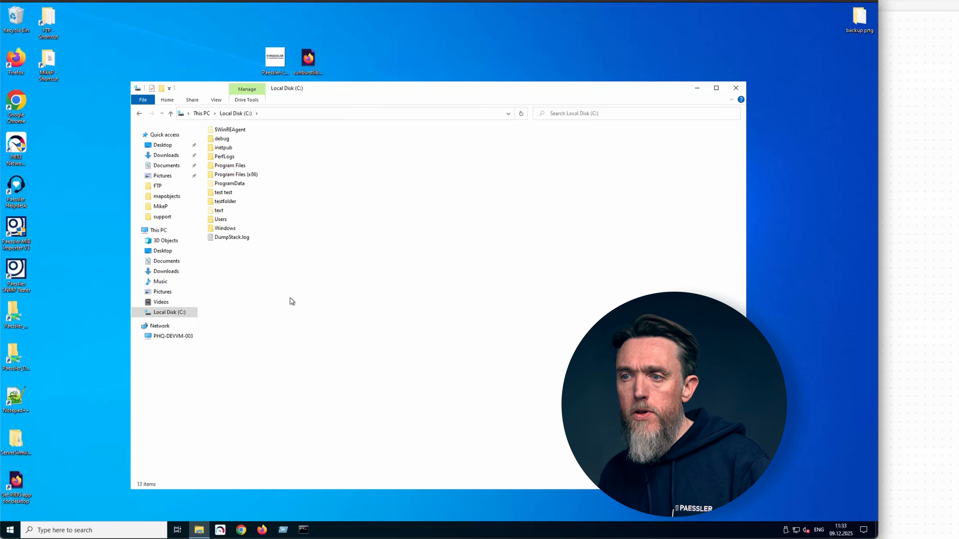
Step: In the server's File Explorer, open the folder C:\Program Files (x86)\PRTG Network Monitor\webroot\mapicons
double_click(242, 176)
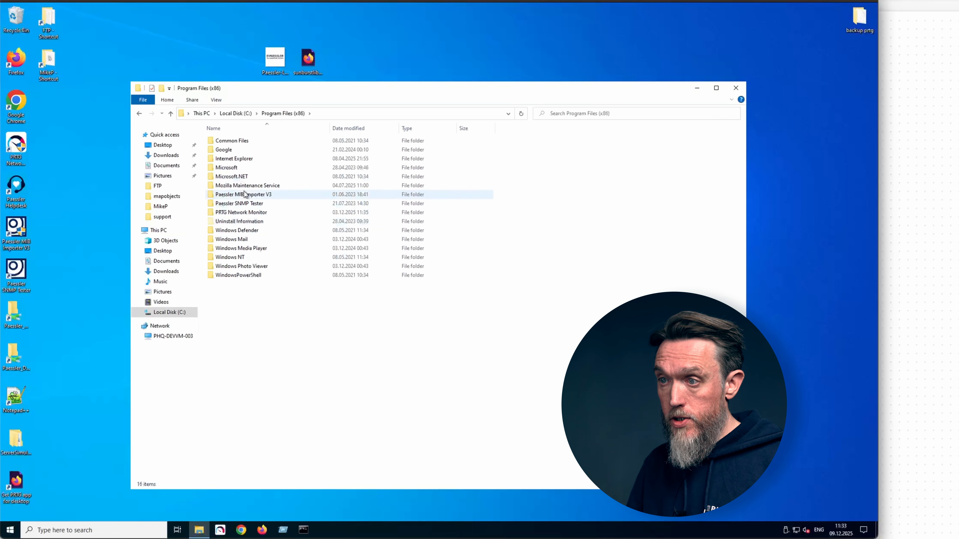
double_click(249, 213)
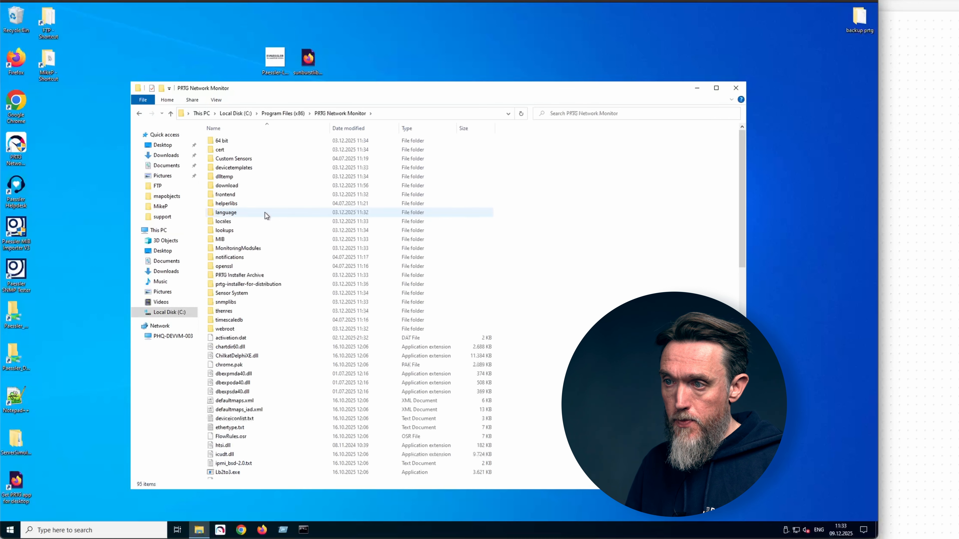
double_click(229, 331)
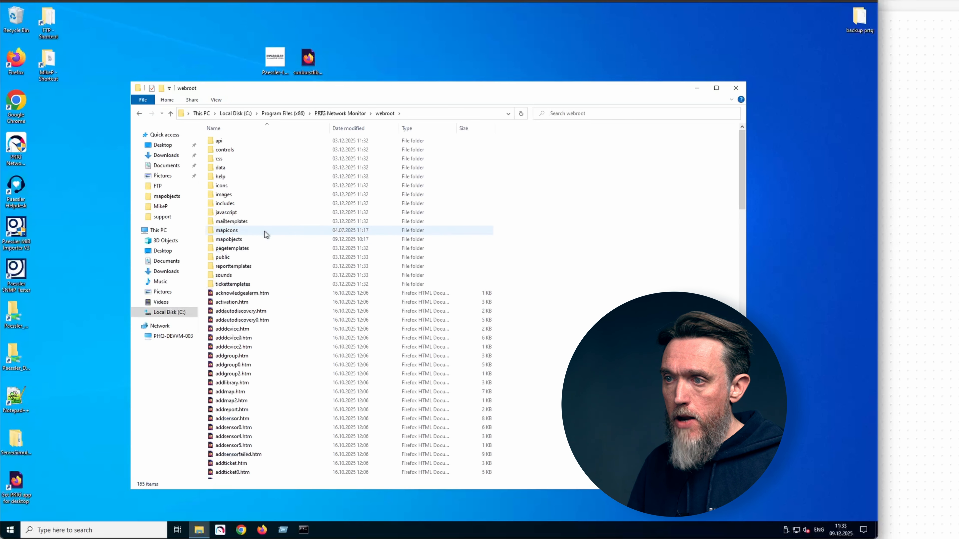
double_click(212, 232)
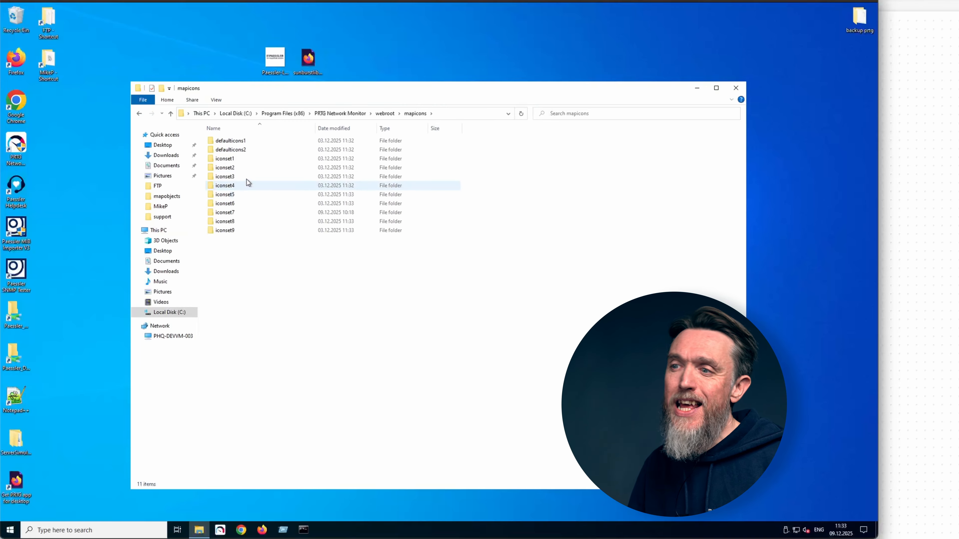
Step: Examine the icon files in the iconset1 folder and return to mapicons
double_click(242, 159)
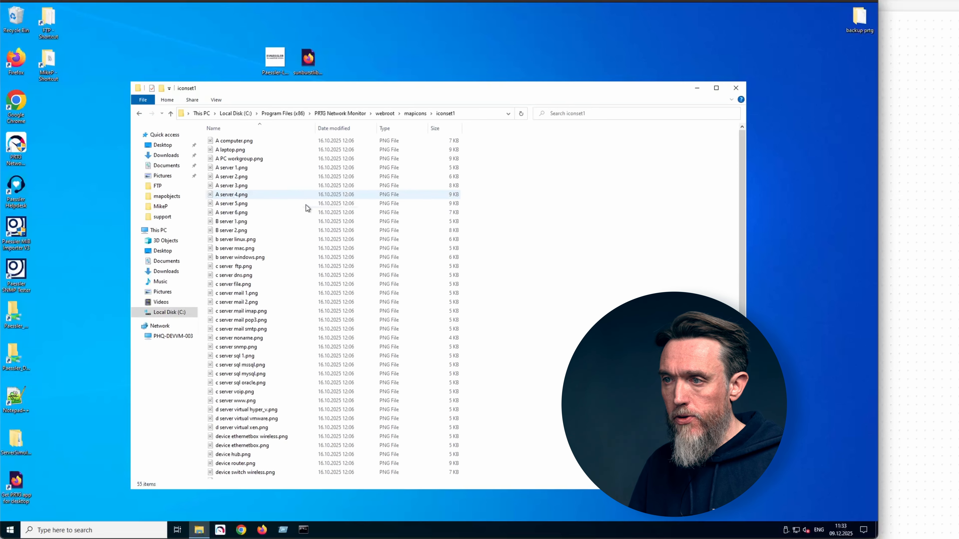
left_click(140, 114)
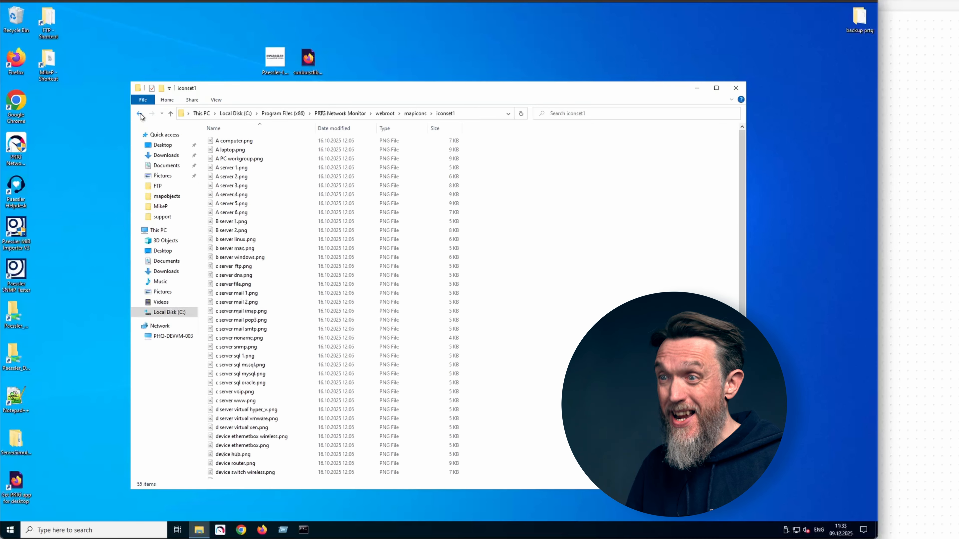
left_click(325, 301)
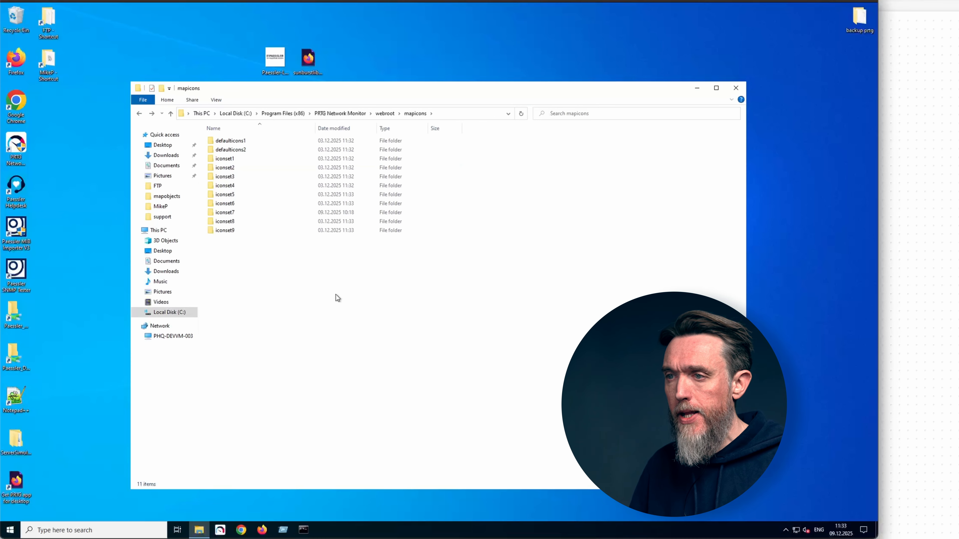
Step: Move the Paessler image file from the desktop into the iconset7 folder, granting administrator permission
double_click(235, 214)
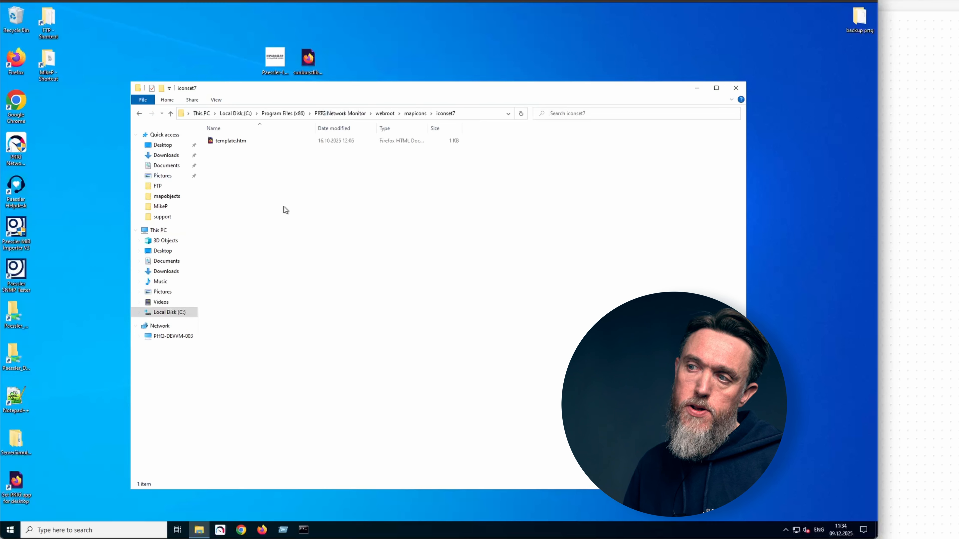
left_click_drag(380, 92, 379, 102)
left_click(269, 56)
left_click_drag(277, 59, 270, 206)
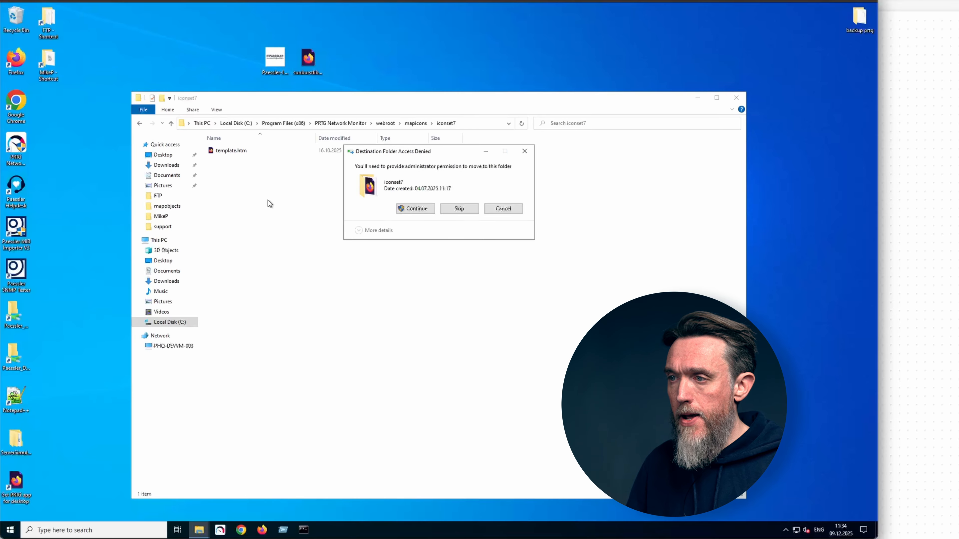
left_click(409, 210)
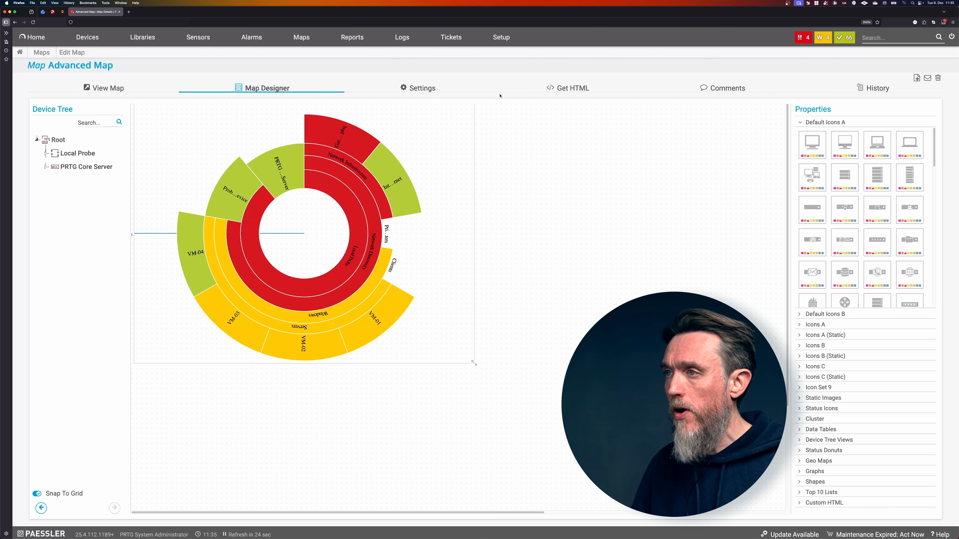
Step: In PRTG's Administrative Tools under System Administration, run Load Lookups and File Lists
mouse_move(498, 40)
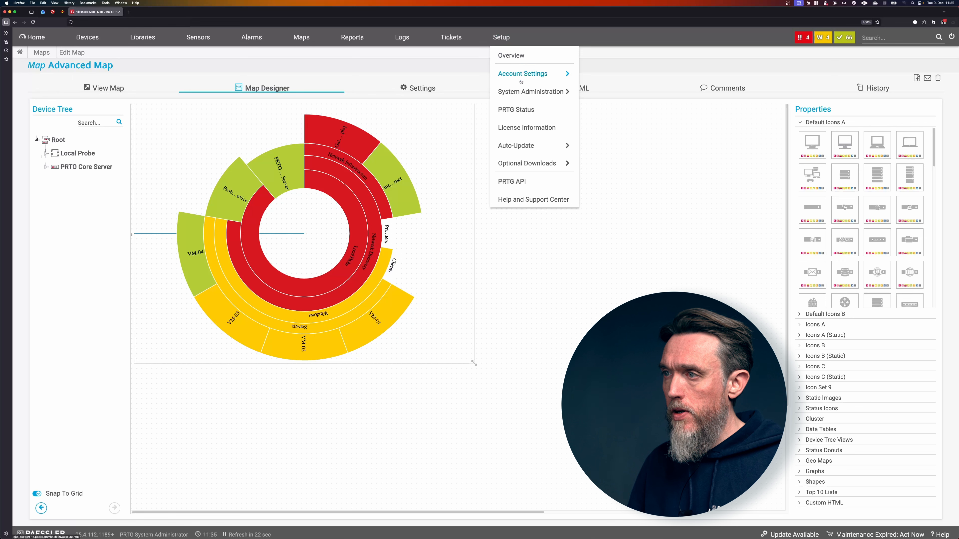
mouse_move(523, 93)
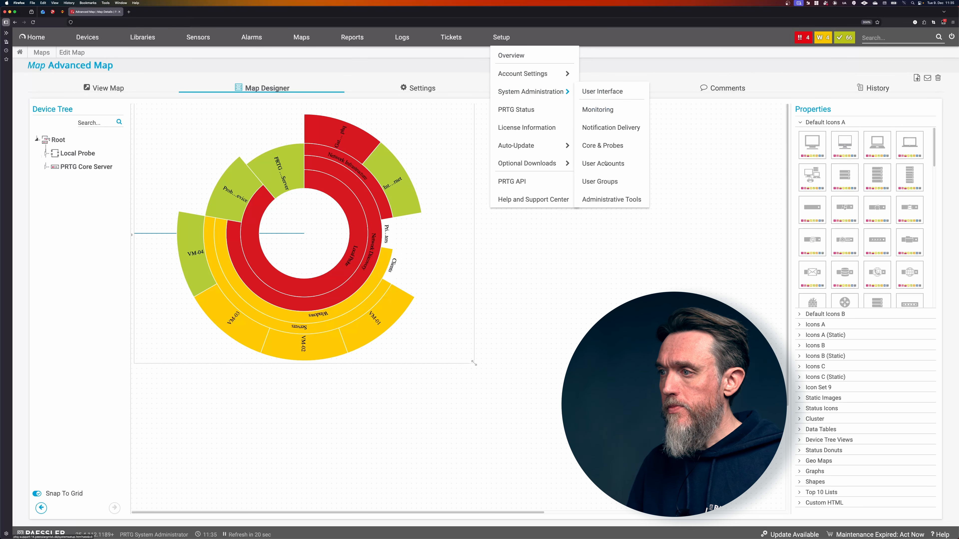
left_click(607, 200)
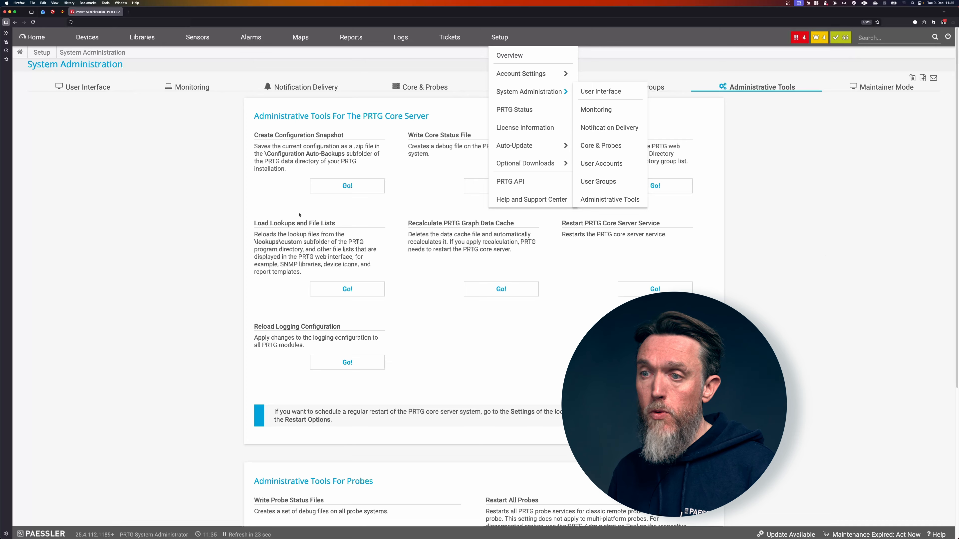
left_click_drag(256, 224, 338, 225)
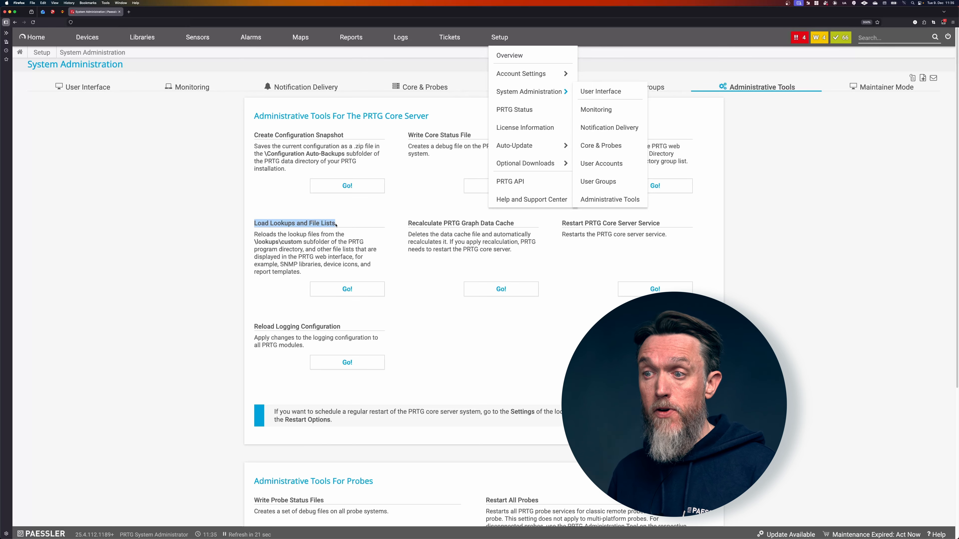
left_click(322, 224)
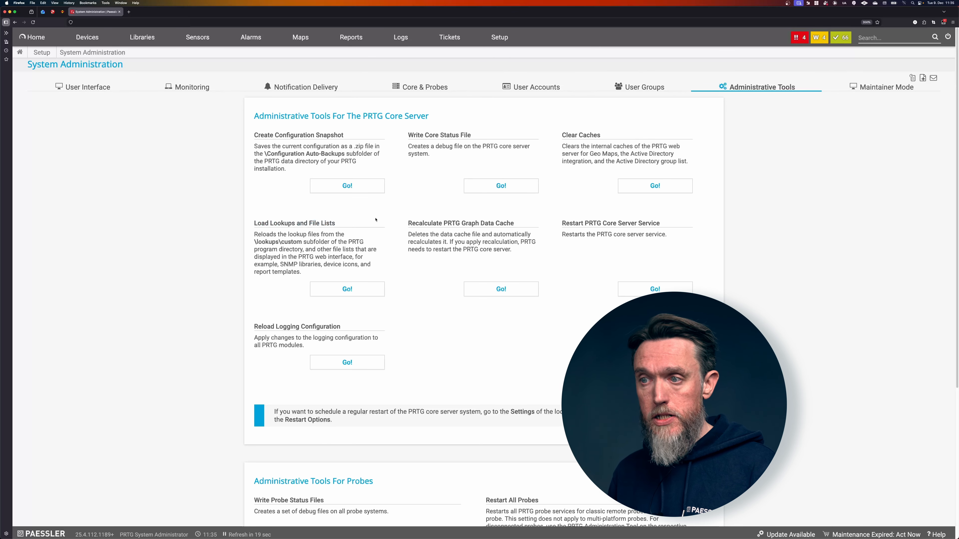
left_click(347, 289)
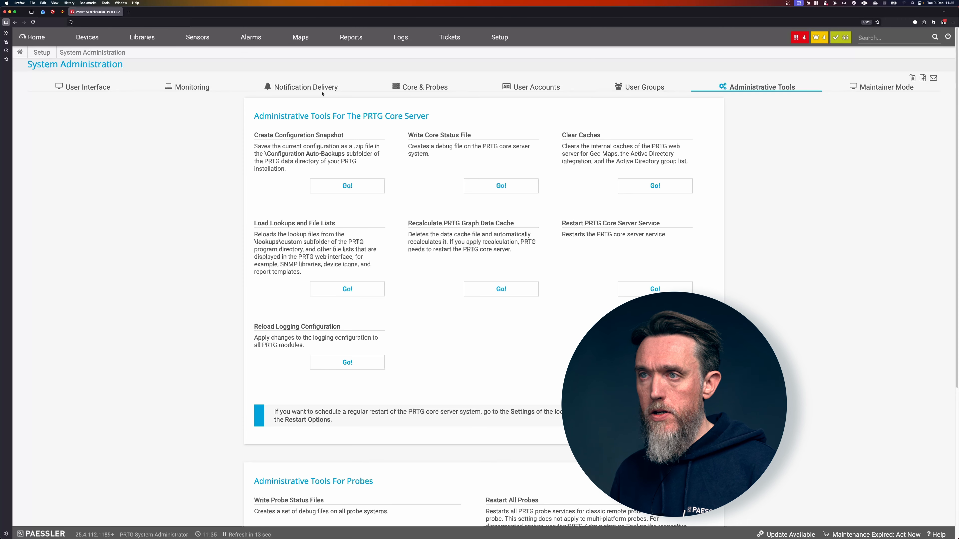
Step: Open Advanced Map from the list of all maps
mouse_move(297, 38)
left_click(301, 55)
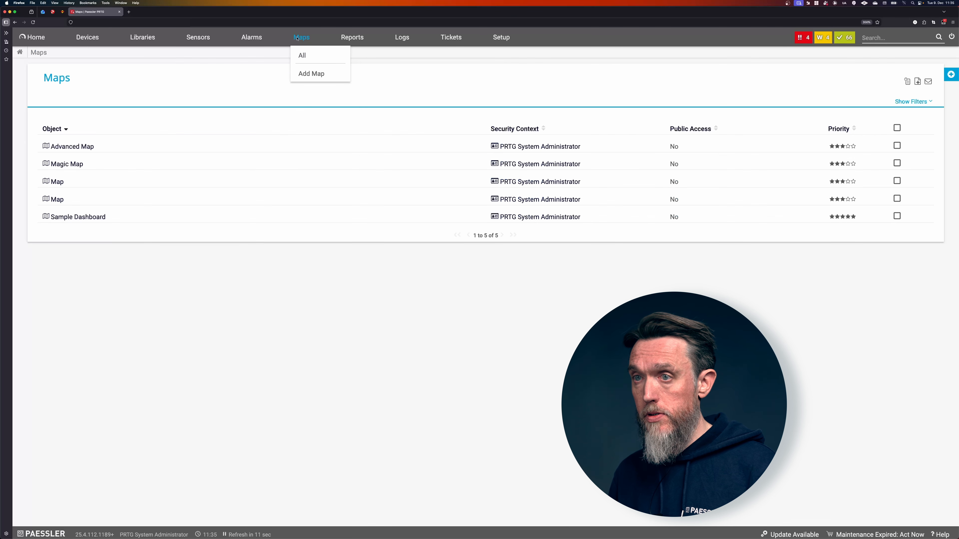
left_click(86, 147)
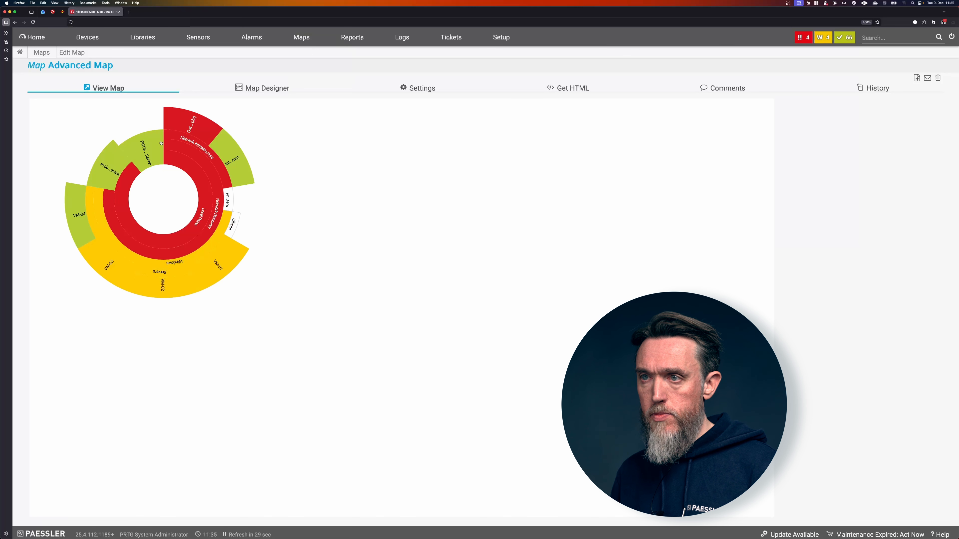
Step: In the Map Designer, add the Paessler logo from Icon Set 9 to the map beside the sunburst
left_click(264, 87)
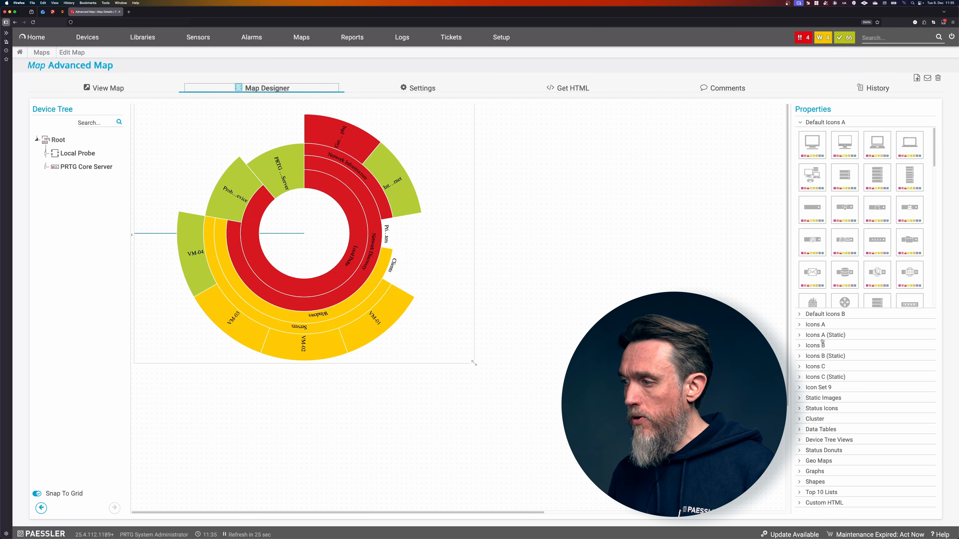
left_click(802, 388)
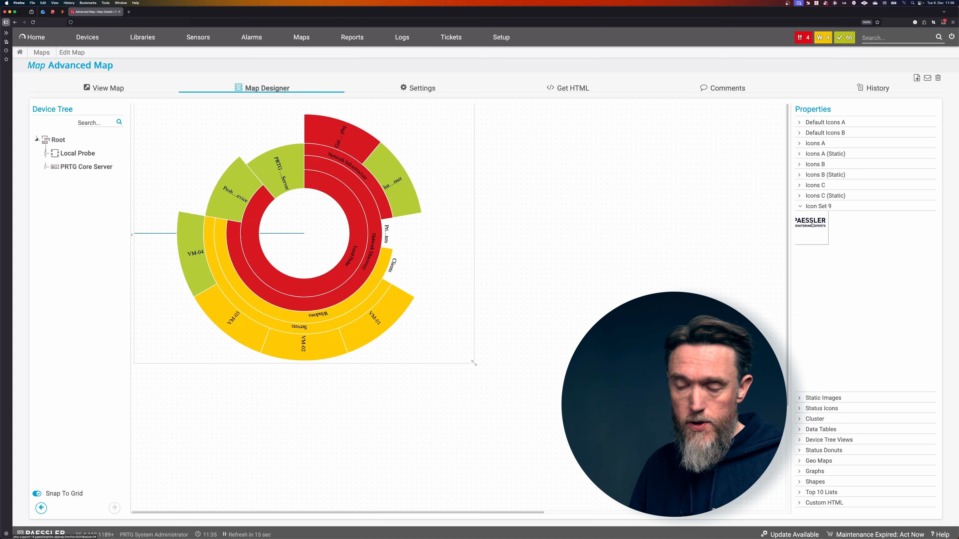
left_click_drag(807, 229, 495, 162)
scroll(535, 266, "left", 5)
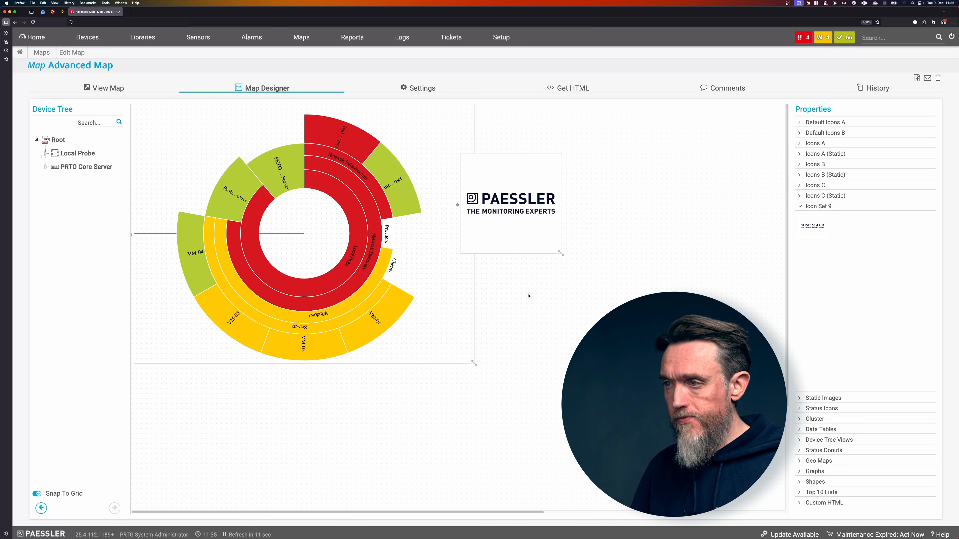
Step: Move the Paessler logo into the sunburst's empty center and shrink it to about 160 by 170
left_click_drag(523, 209, 318, 239)
left_click_drag(357, 284, 321, 268)
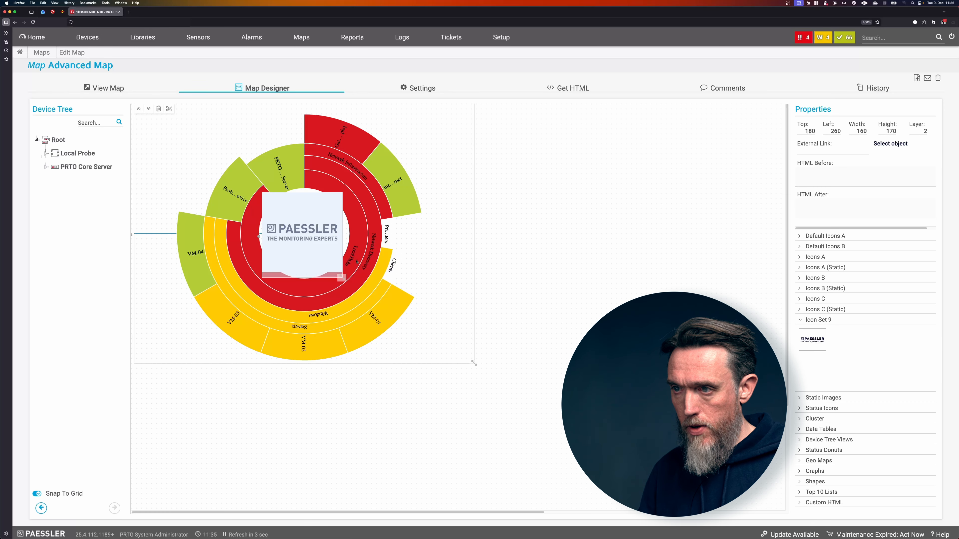
left_click(535, 287)
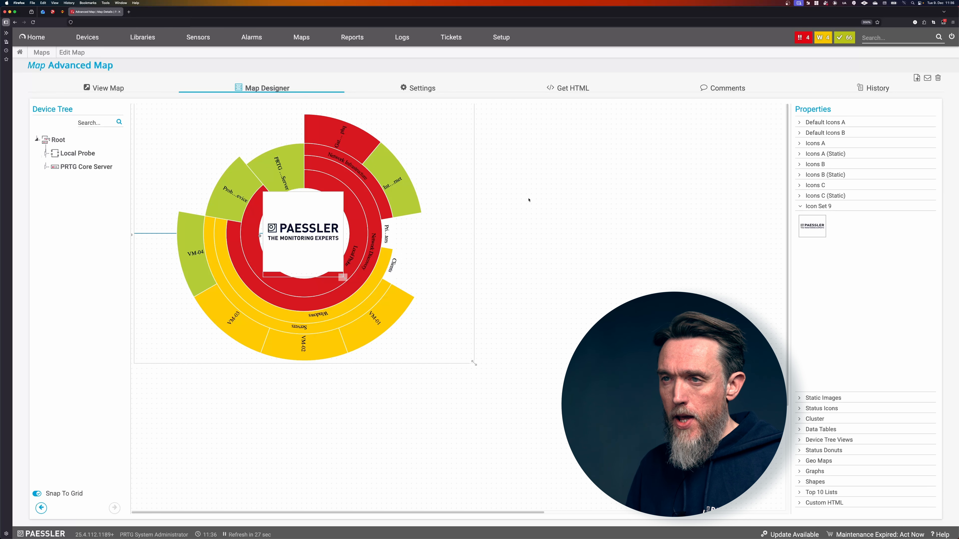
Step: Check the logo in the map view, and compare the layer properties of the sunburst and the logo in the Map Designer
left_click(113, 88)
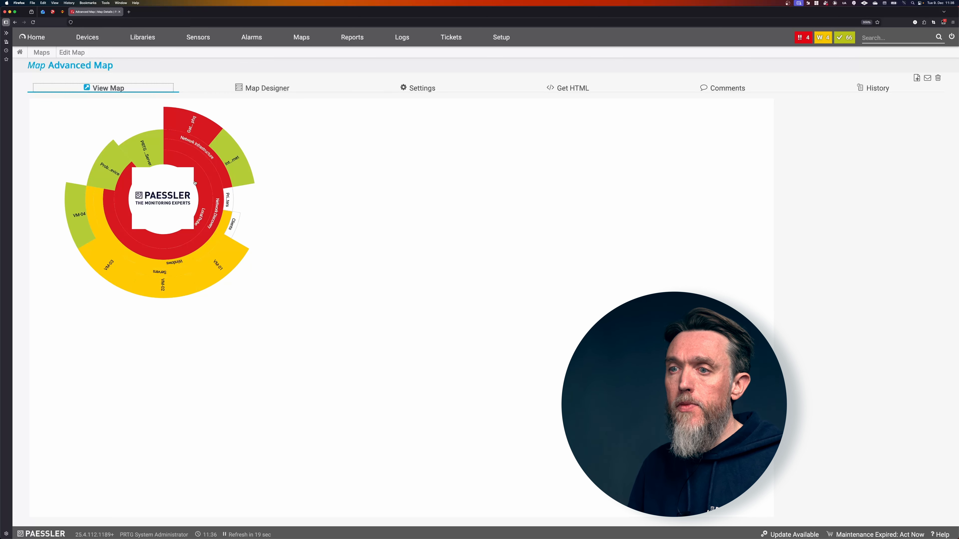
left_click(270, 89)
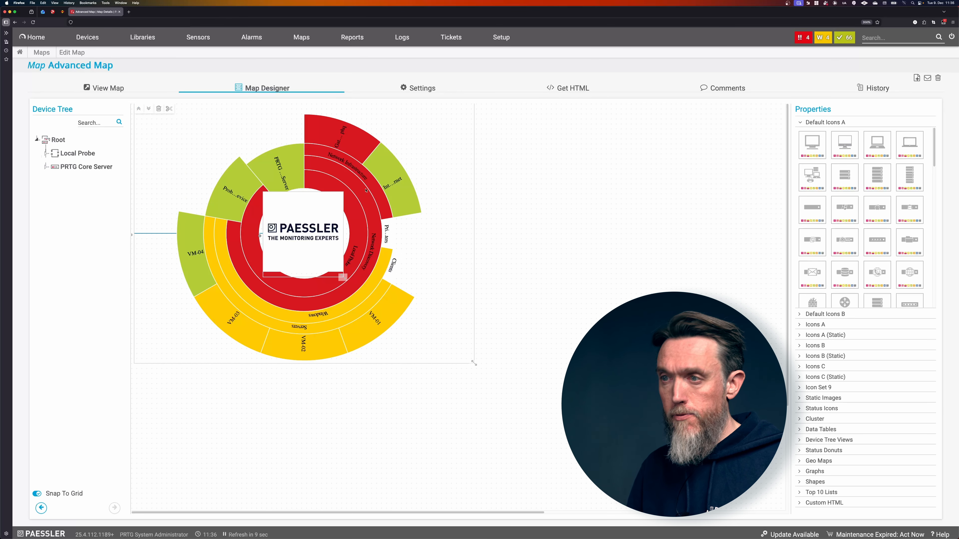
left_click(396, 169)
left_click(505, 180)
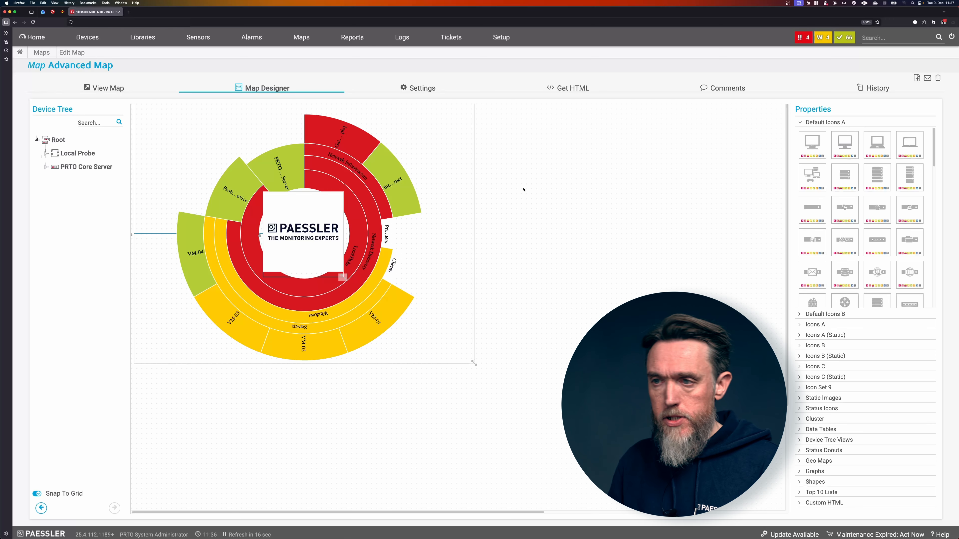
left_click(414, 184)
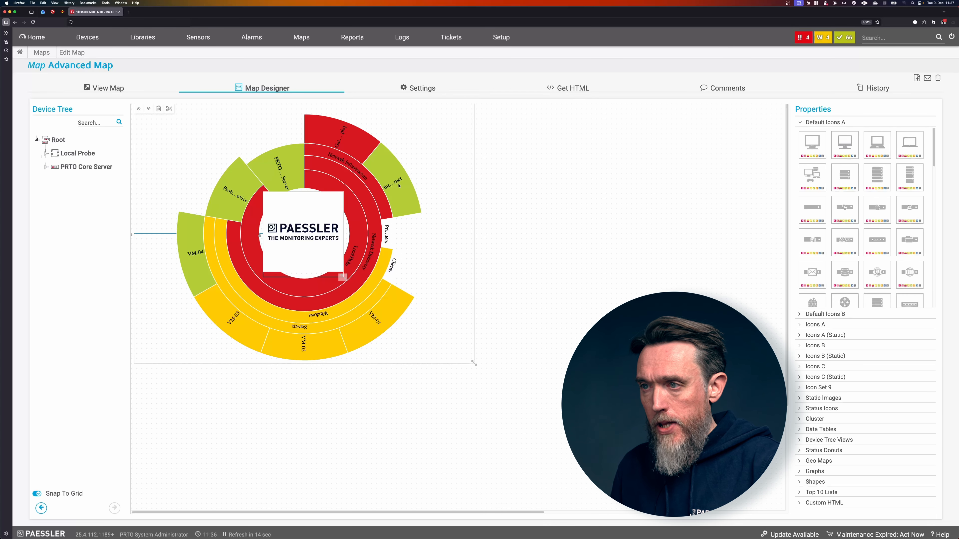
left_click(363, 160)
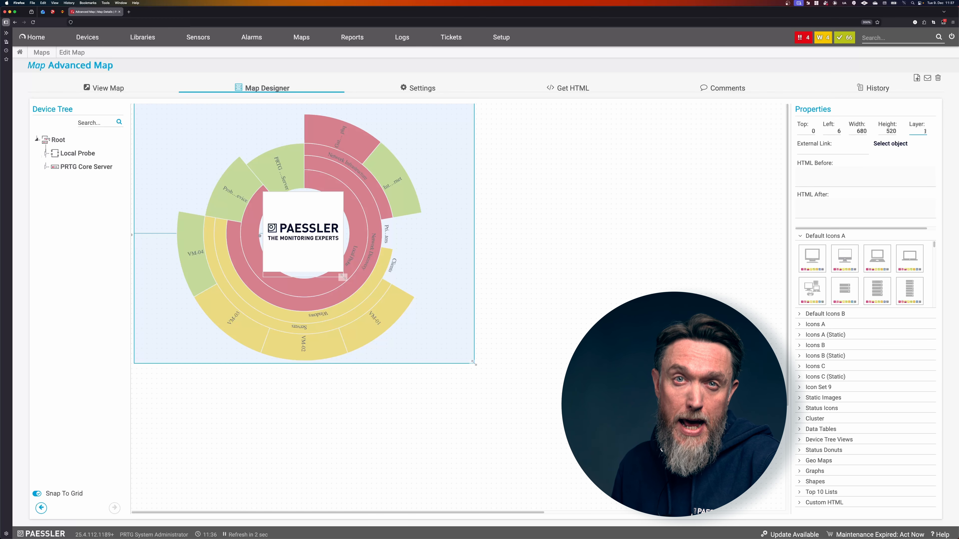
left_click(417, 162)
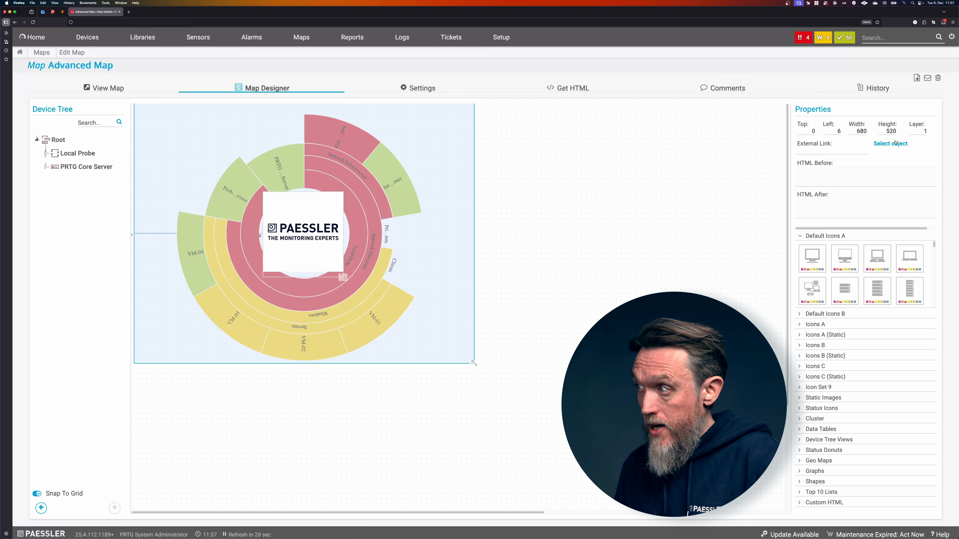
left_click(315, 212)
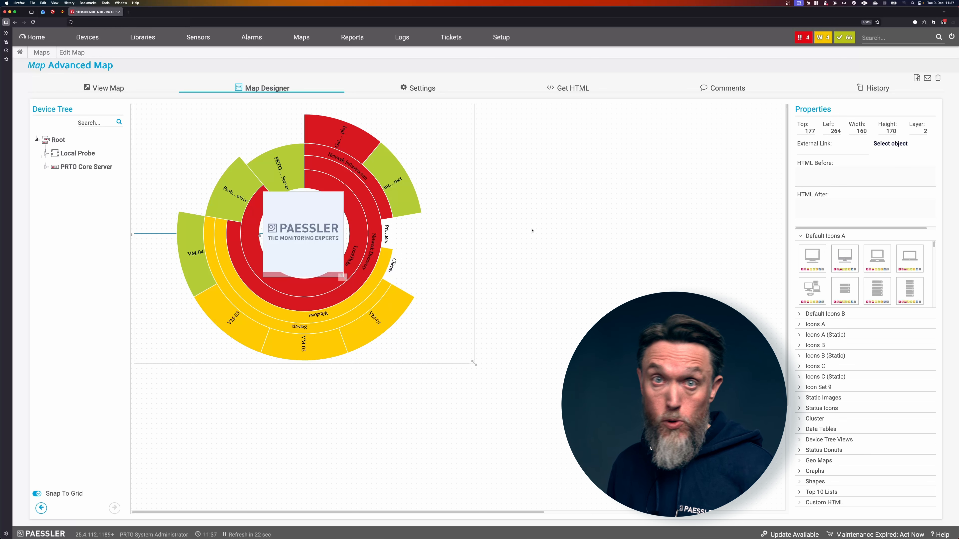
mouse_move(276, 238)
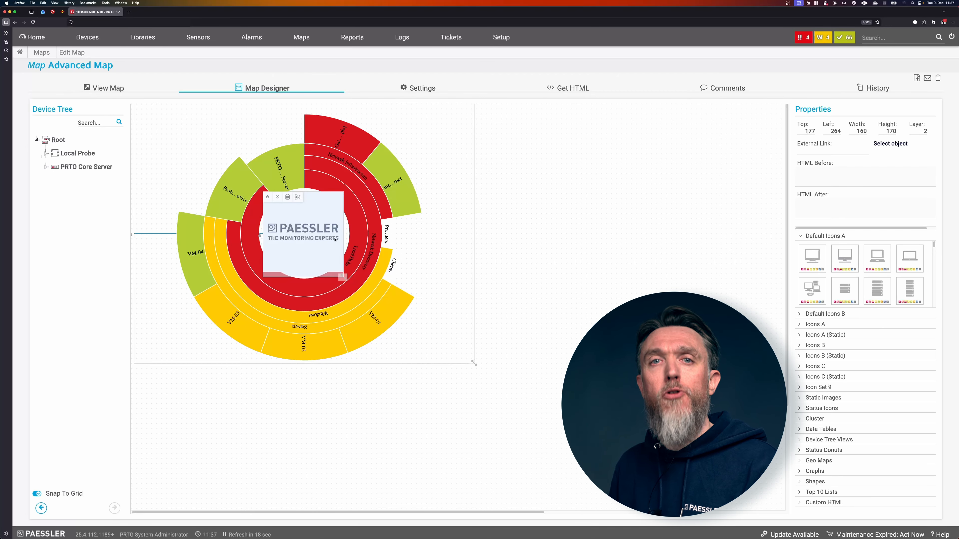
left_click(527, 227)
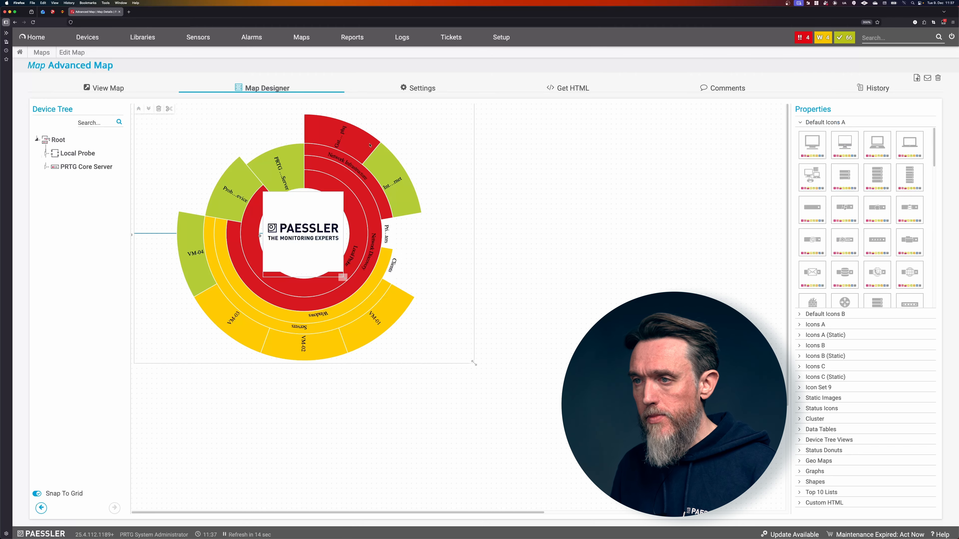
Step: Set the sunburst's layer to 3, save it, and check the map view before returning to the Map Designer
left_click(447, 230)
double_click(935, 131)
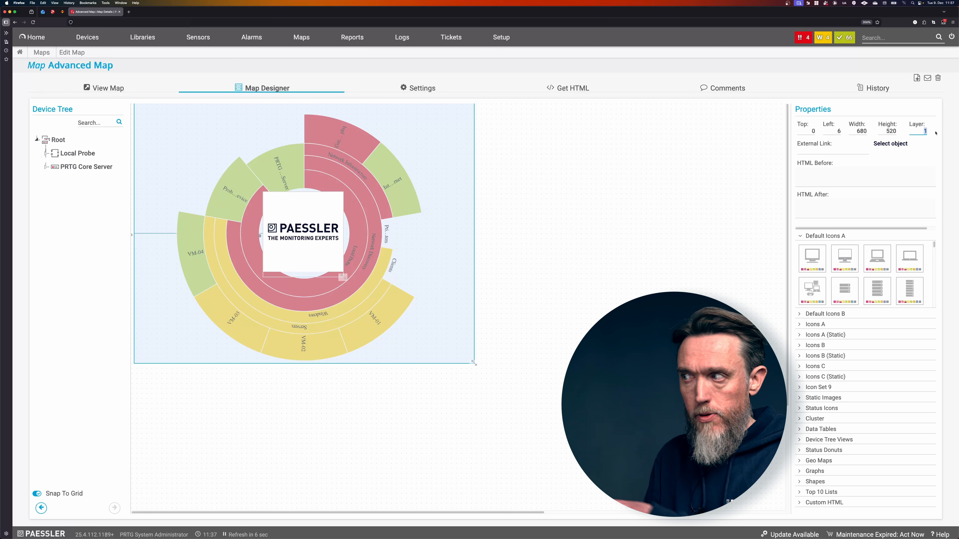
type("3")
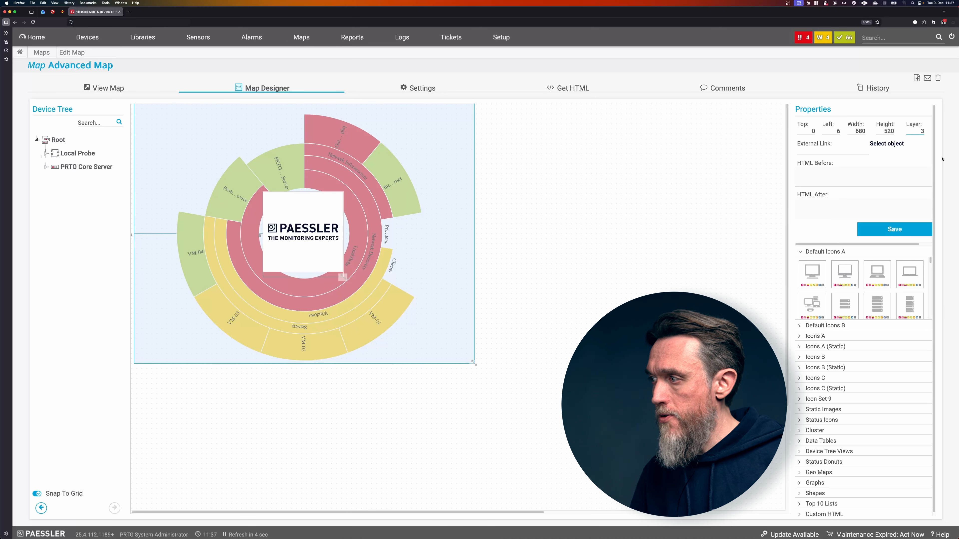
left_click(892, 236)
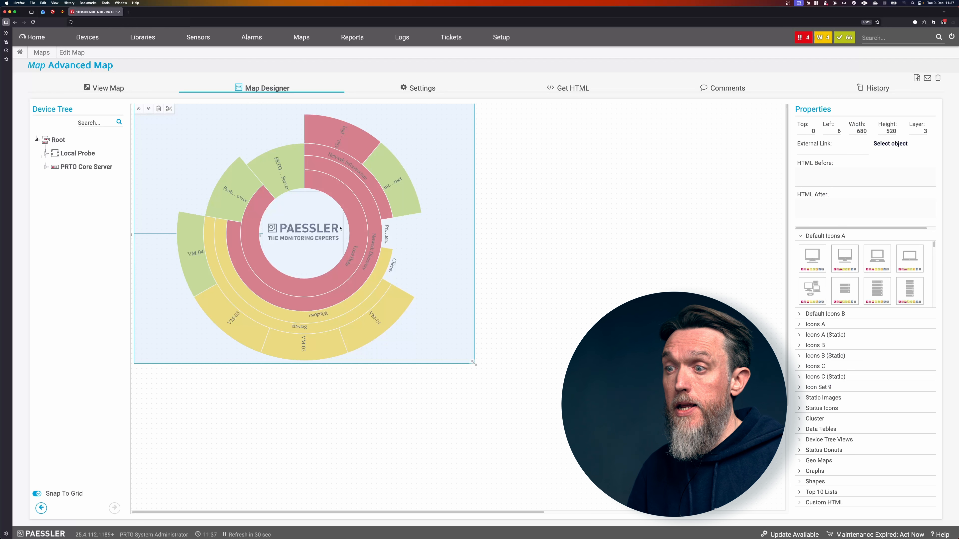
left_click(108, 87)
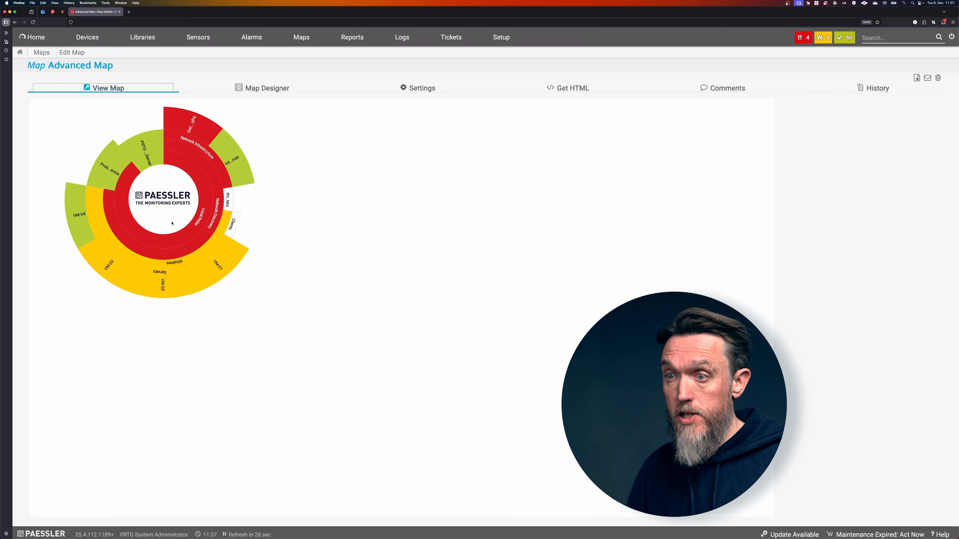
left_click(262, 89)
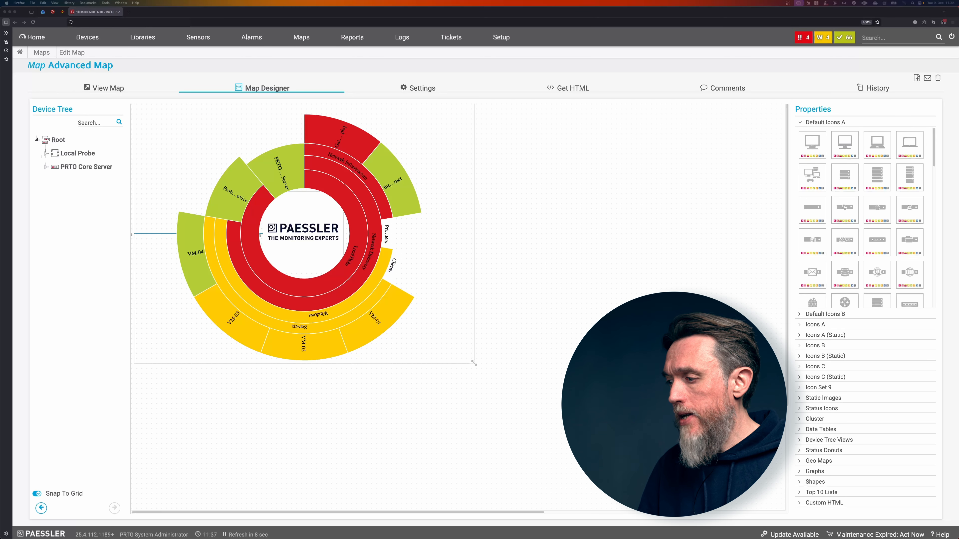
Step: Switch to File Explorer on the server and open the mapobjects folder inside webroot
left_click(585, 15)
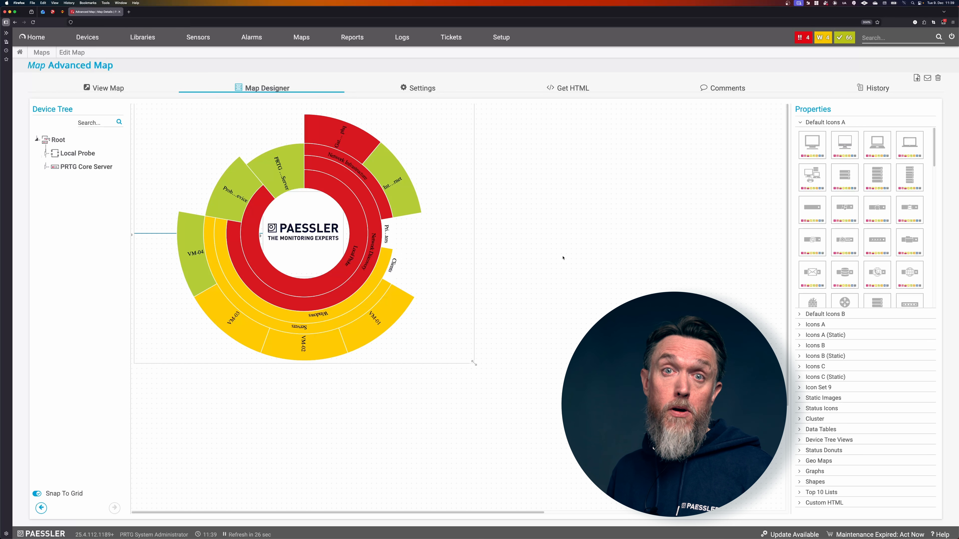
mouse_move(447, 229)
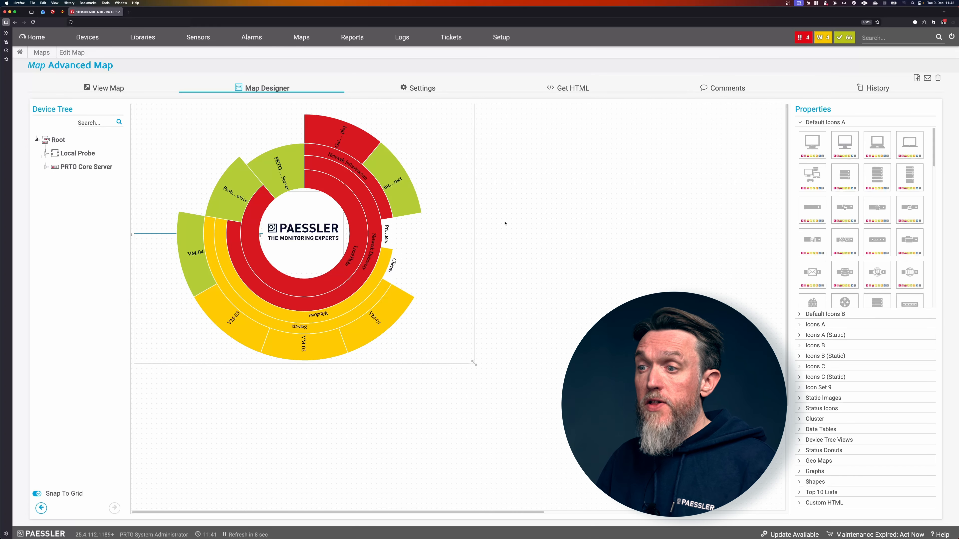
mouse_move(306, 194)
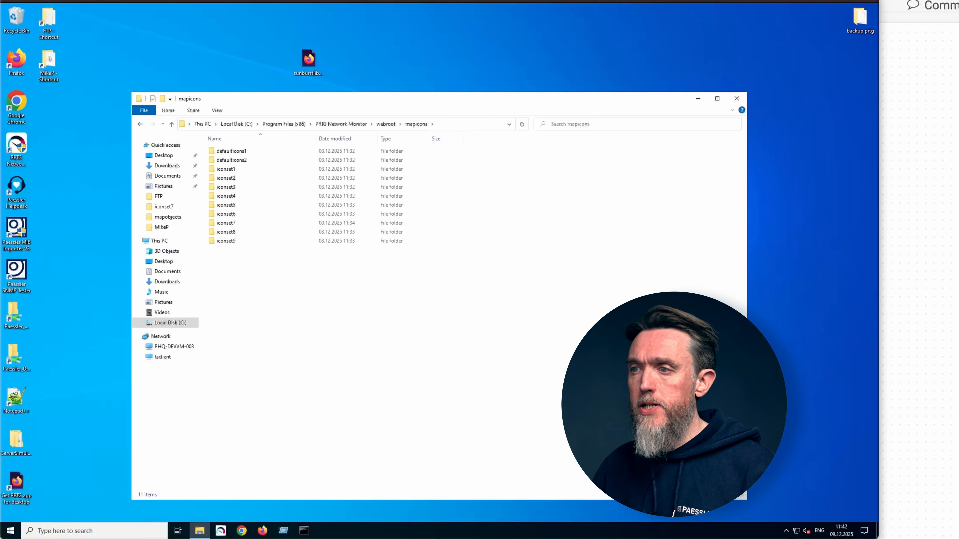
mouse_move(618, 93)
left_mouse_down()
mouse_move(608, 84)
mouse_move(627, 90)
left_mouse_up()
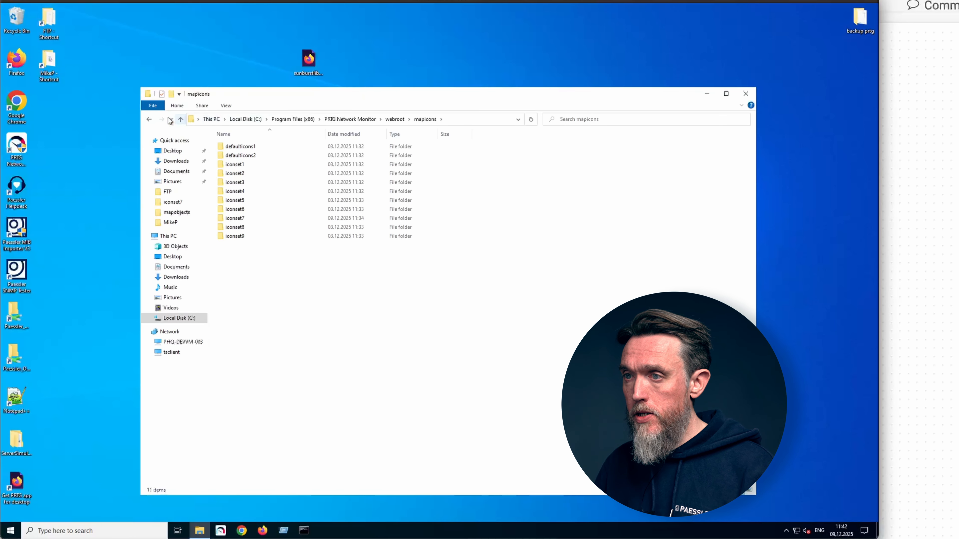
left_click(149, 119)
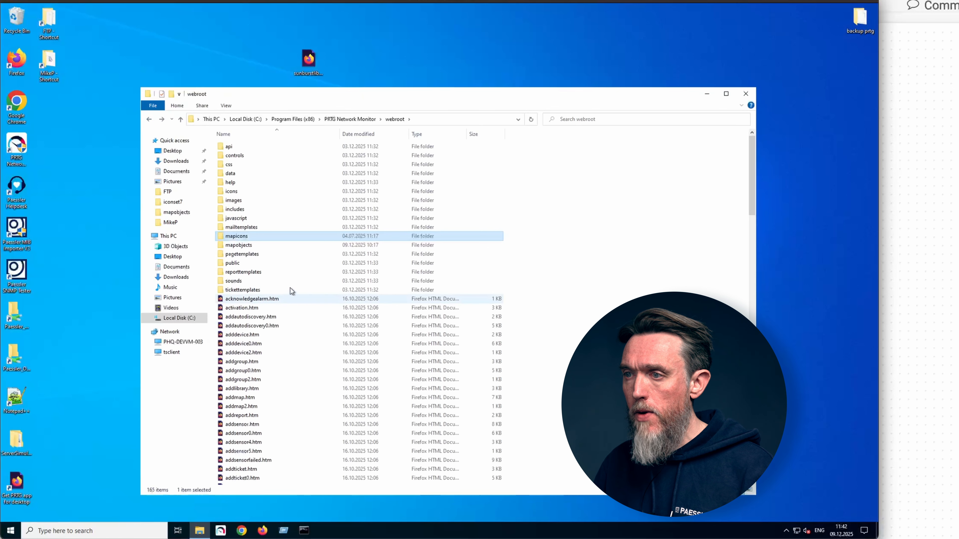
left_click(222, 248)
double_click(221, 247)
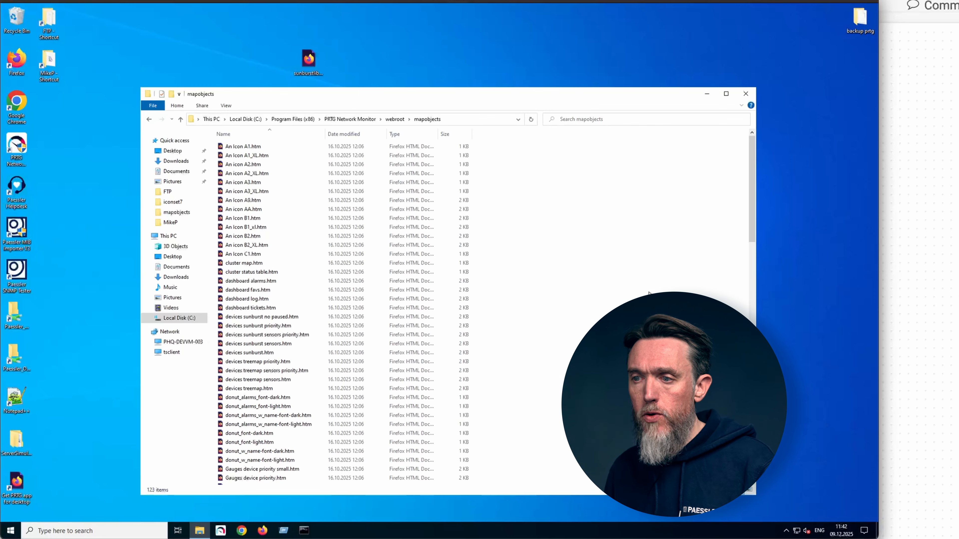
Step: Examine the map object HTML files in the mapobjects folder
scroll(656, 290, "down", 10)
scroll(264, 314, "down", 12)
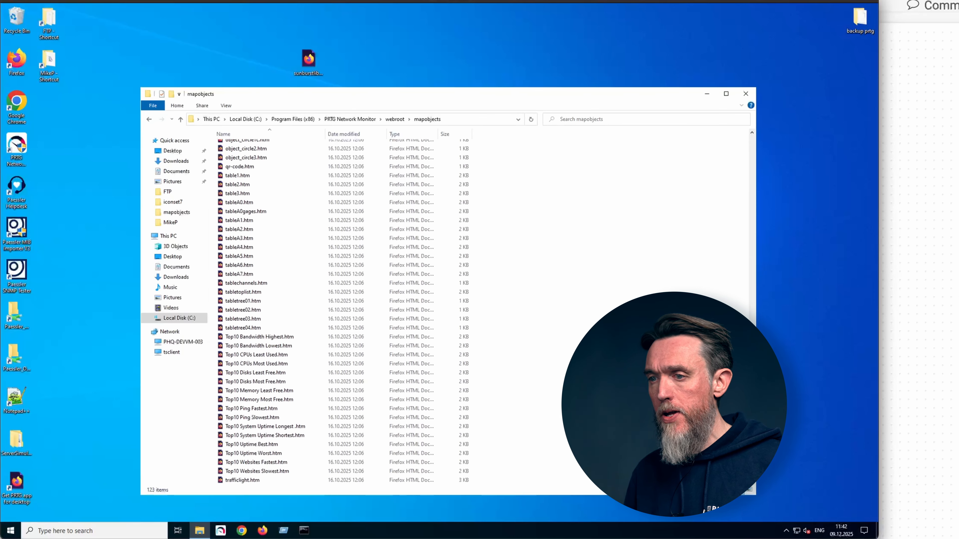
scroll(249, 260, "up", 6)
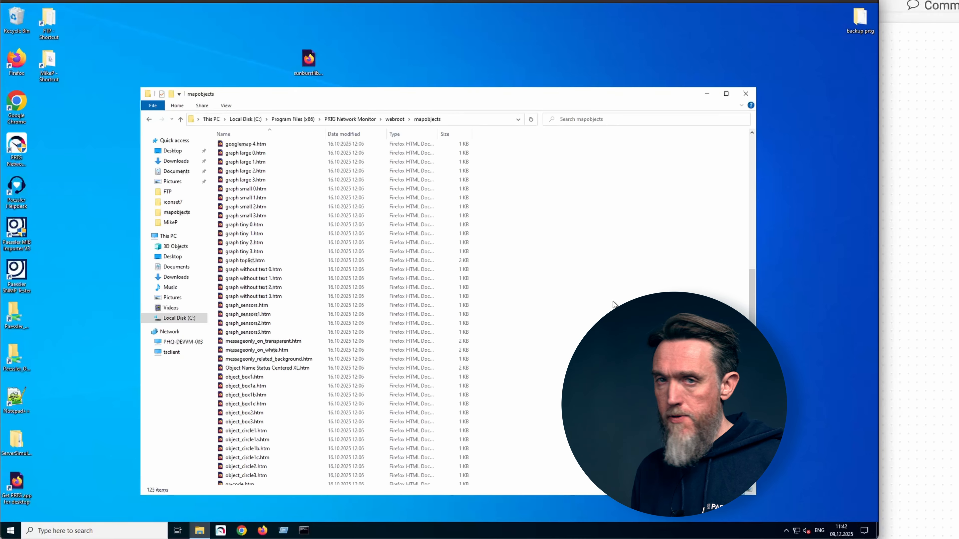
scroll(610, 296, "up", 8)
left_click_drag(750, 251, 735, 193)
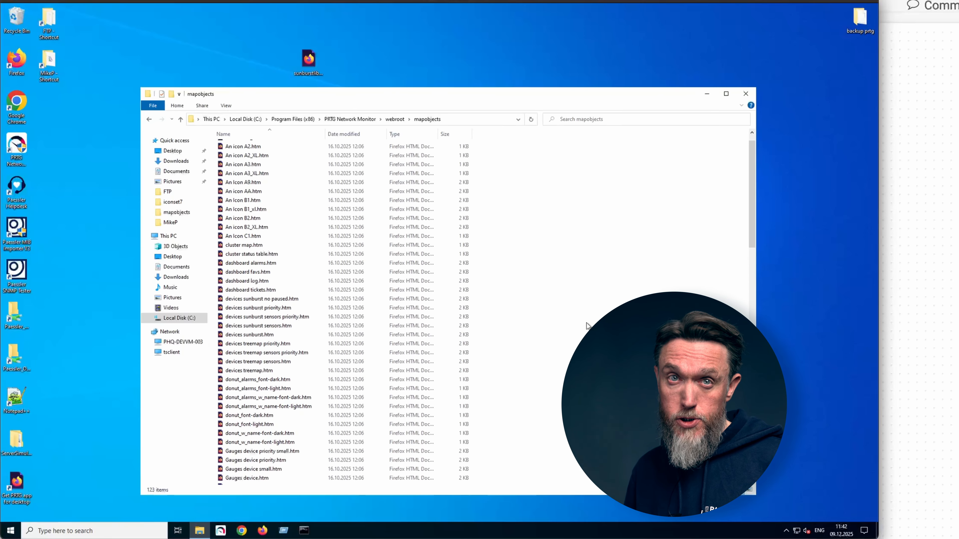
scroll(754, 208, "down", 6)
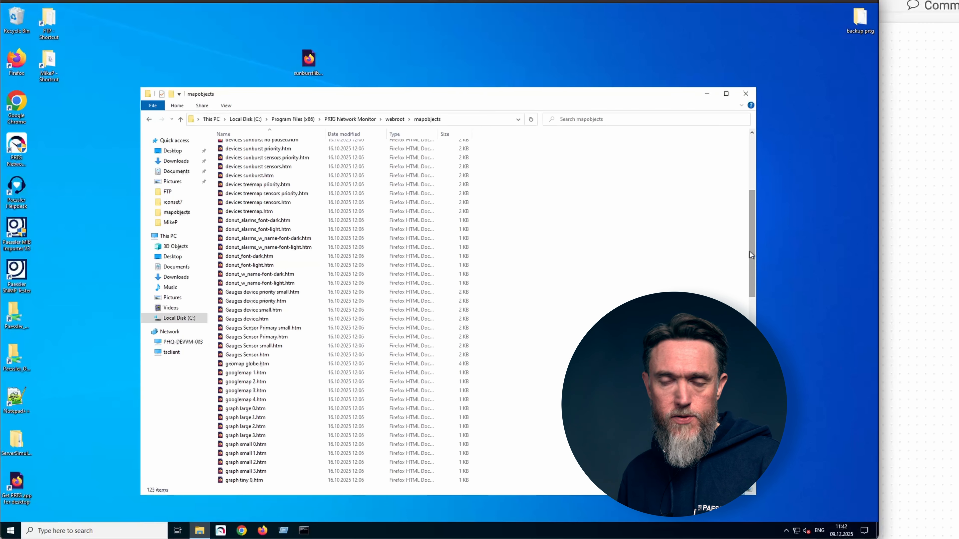
scroll(749, 251, "up", 1)
left_click_drag(754, 225, 752, 254)
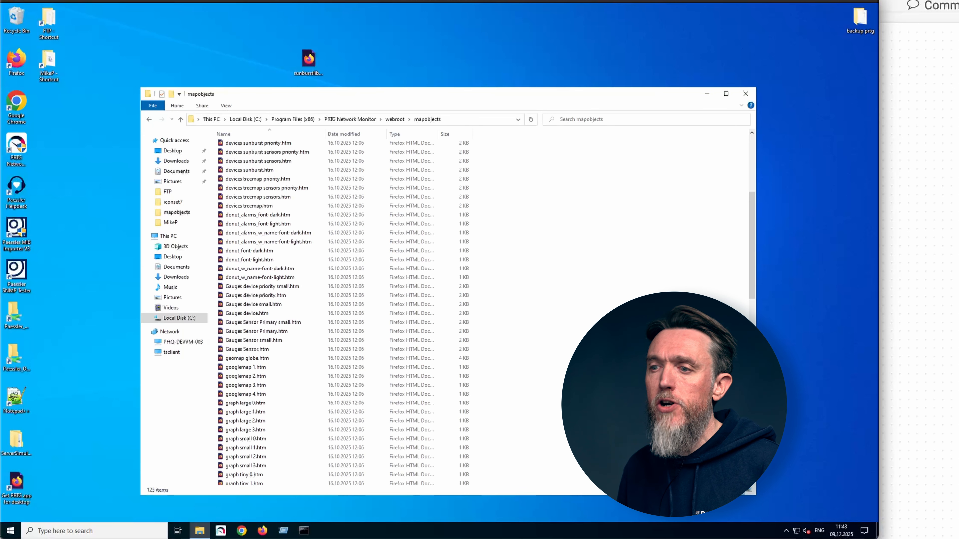
scroll(483, 313, "down", 6)
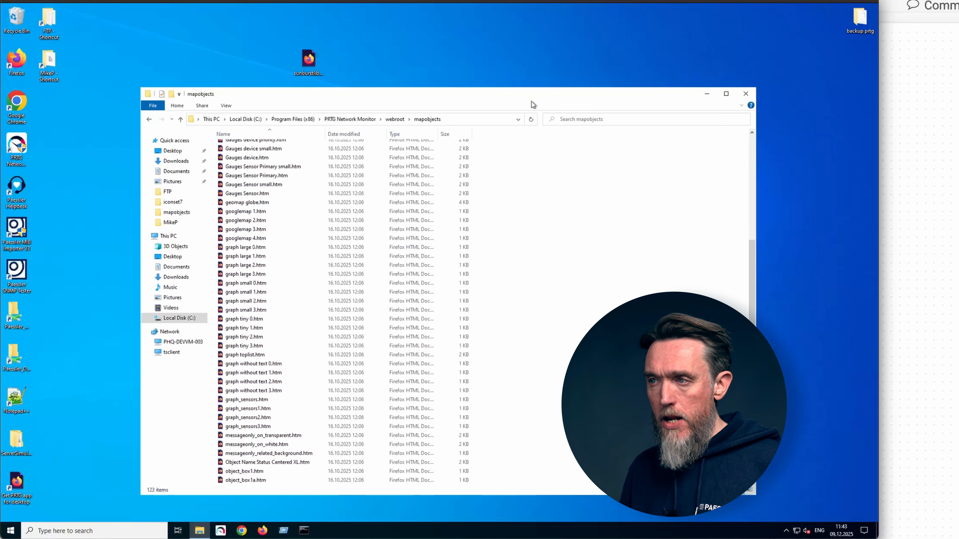
Step: Open sunburstlibrary.htm from the desktop in Notepad++ and reposition the editor window to show its code
left_click_drag(530, 93, 530, 95)
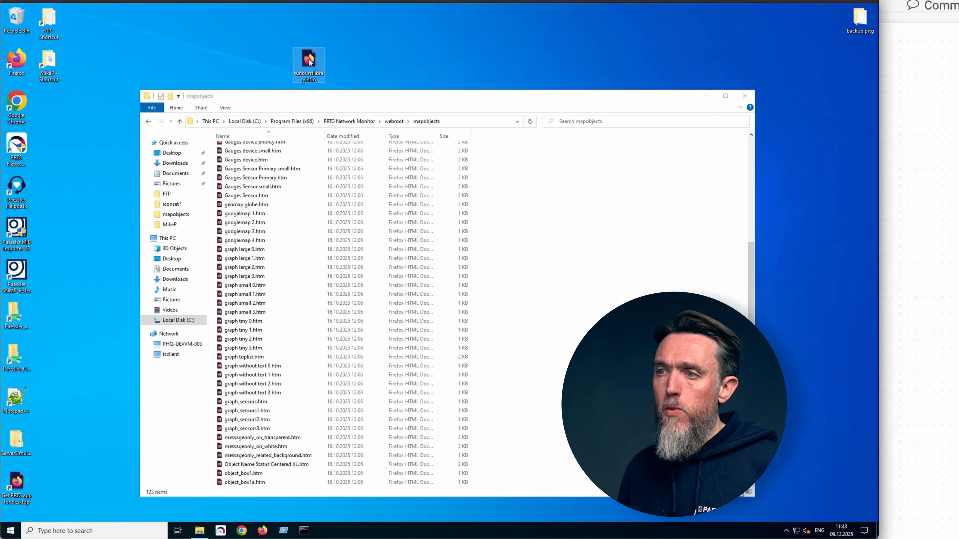
right_click(317, 63)
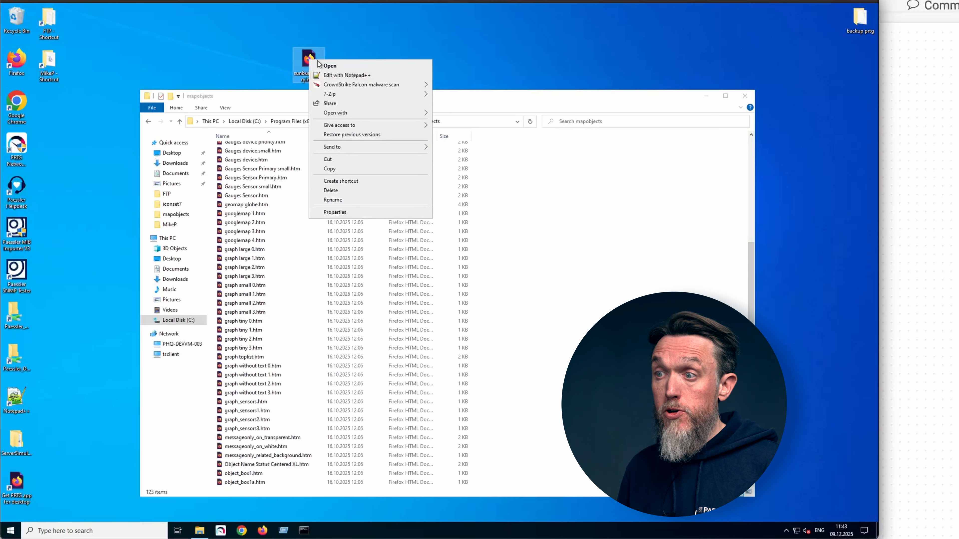
left_click(346, 76)
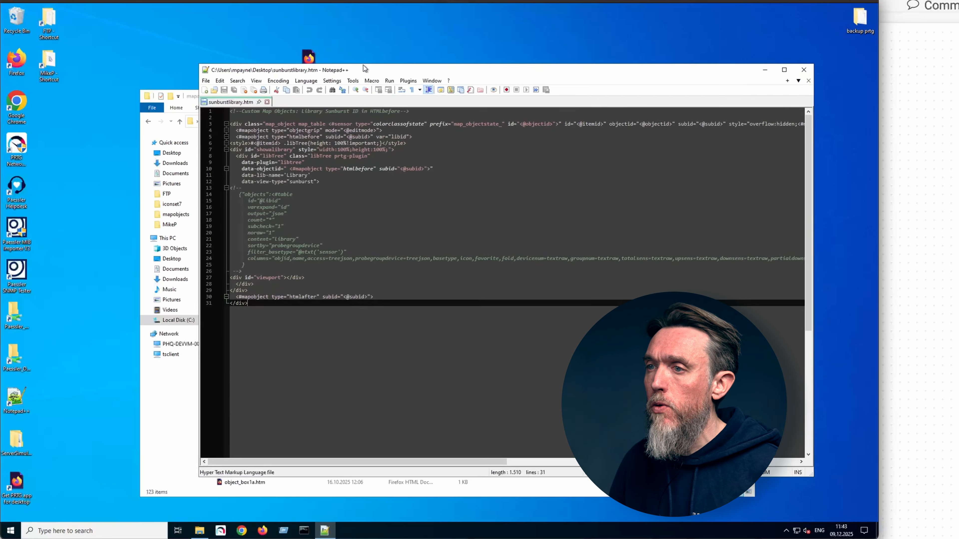
left_click_drag(369, 80, 340, 104)
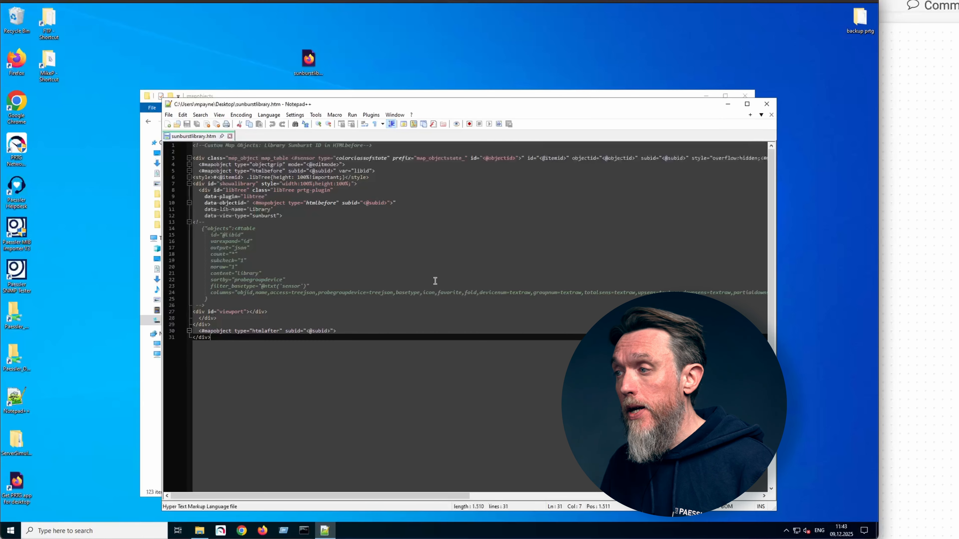
Step: Close the code editor and move sunburstlibrary.htm from the desktop into the mapobjects folder, granting administrator permission
left_click(769, 108)
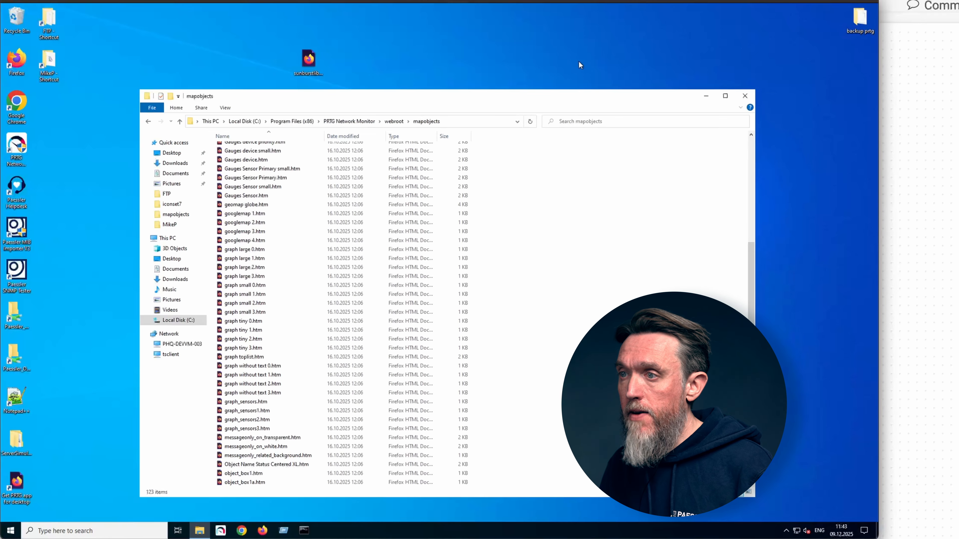
left_click(309, 66)
left_click_drag(309, 66, 304, 364)
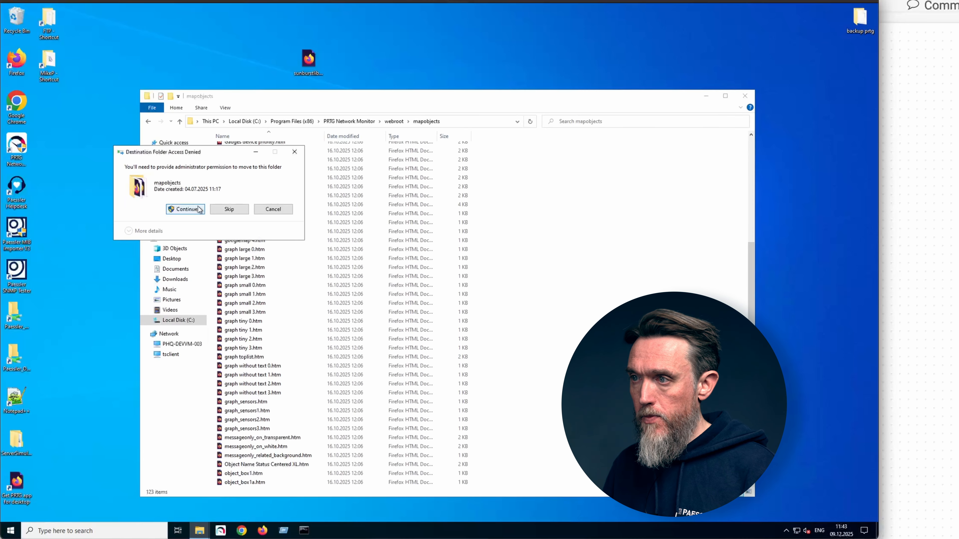
left_click(185, 209)
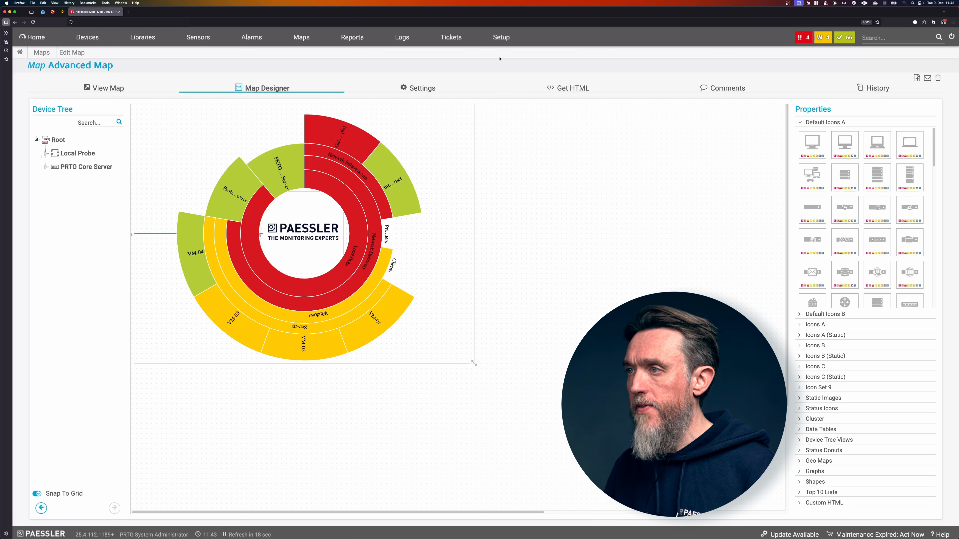
Step: Switch to PRTG in Firefox and run Load Lookups and File Lists from the system's Administrative Tools
mouse_move(502, 40)
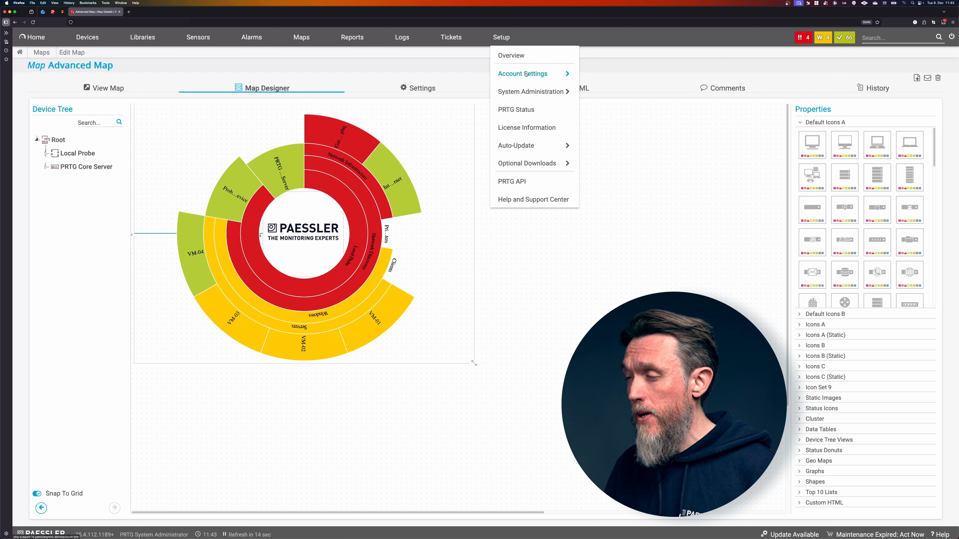
mouse_move(543, 92)
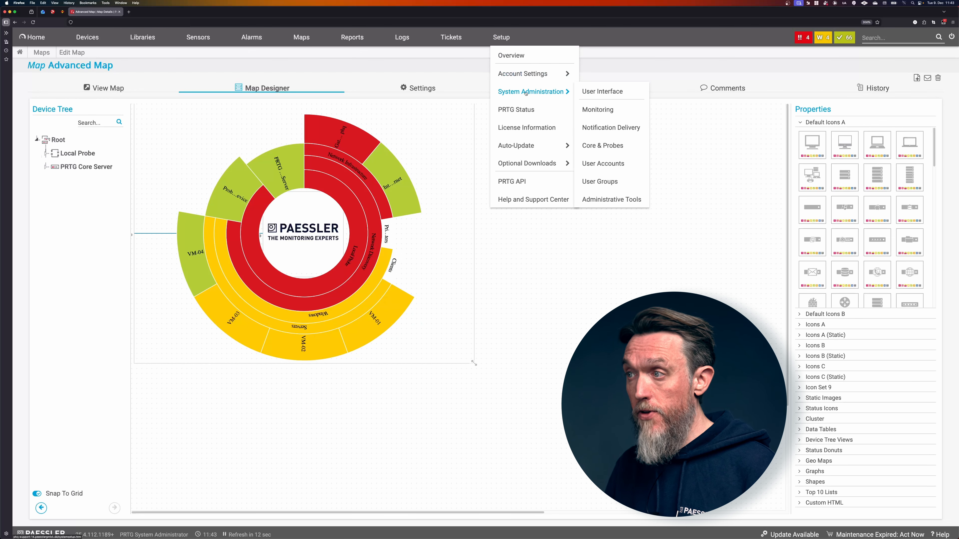
left_click(610, 199)
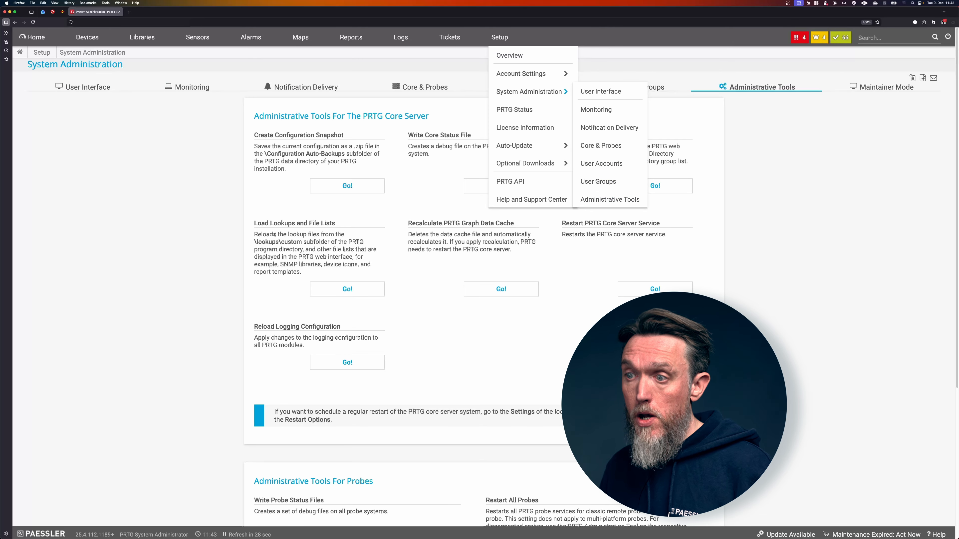
left_click(343, 292)
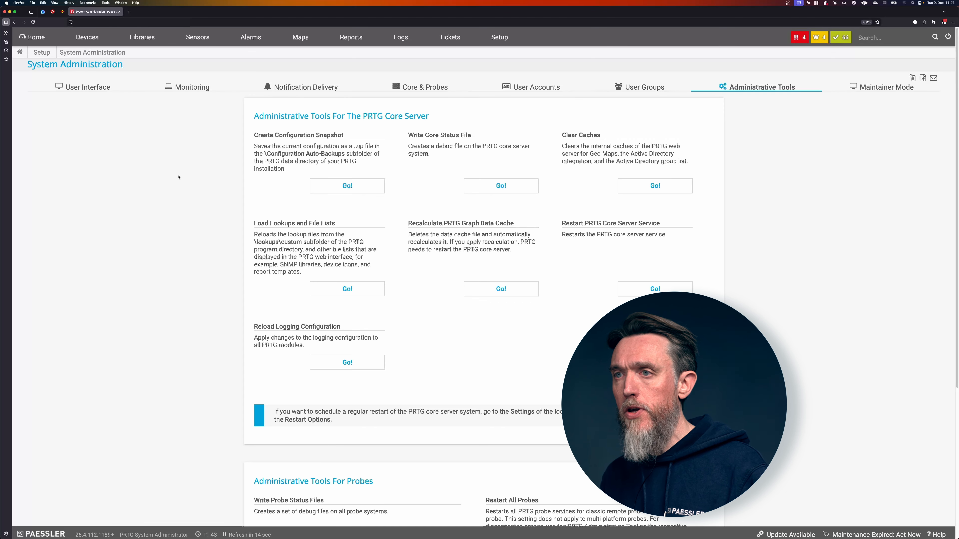
Step: Open the Advanced Map in the Map Designer and preview the Library Sunburst object under Custom Map Objects
left_click(300, 37)
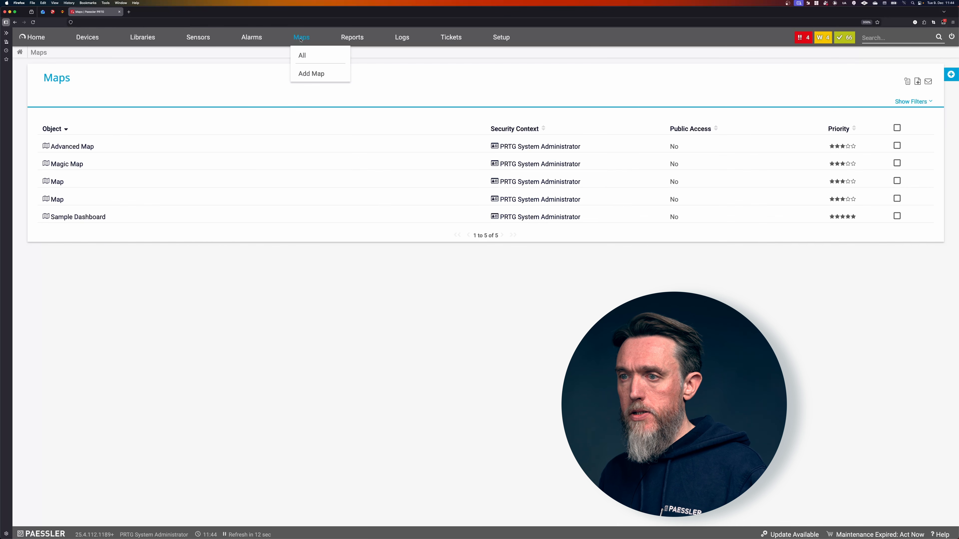
left_click(90, 151)
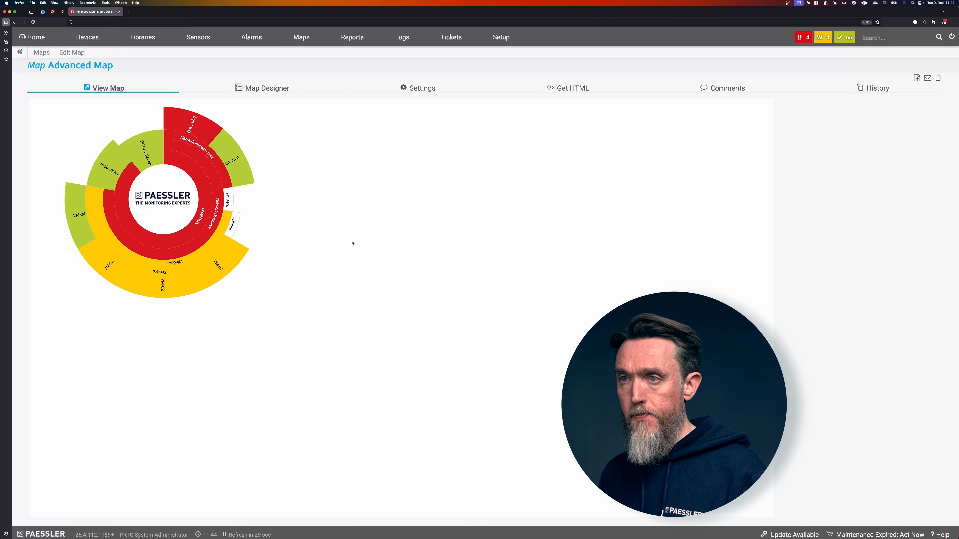
left_click(264, 88)
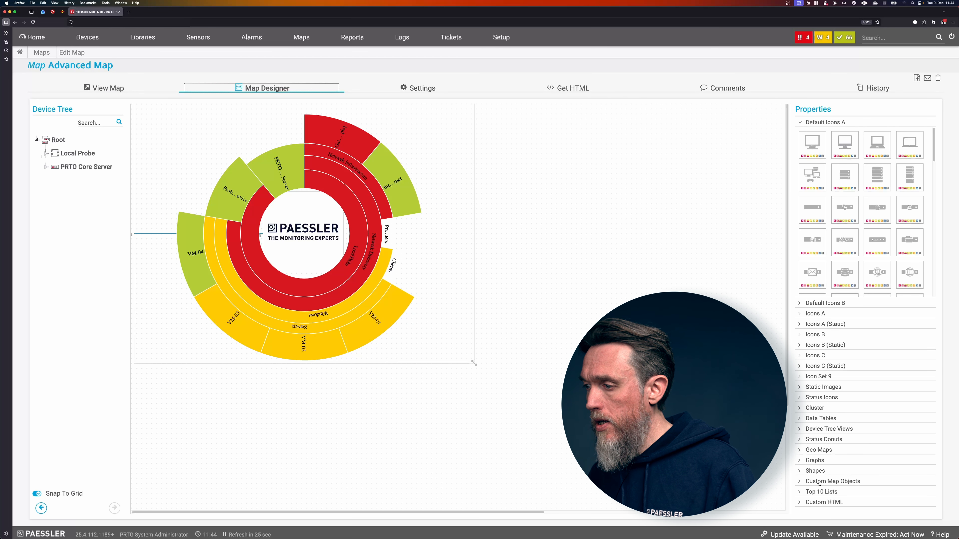
left_click(800, 482)
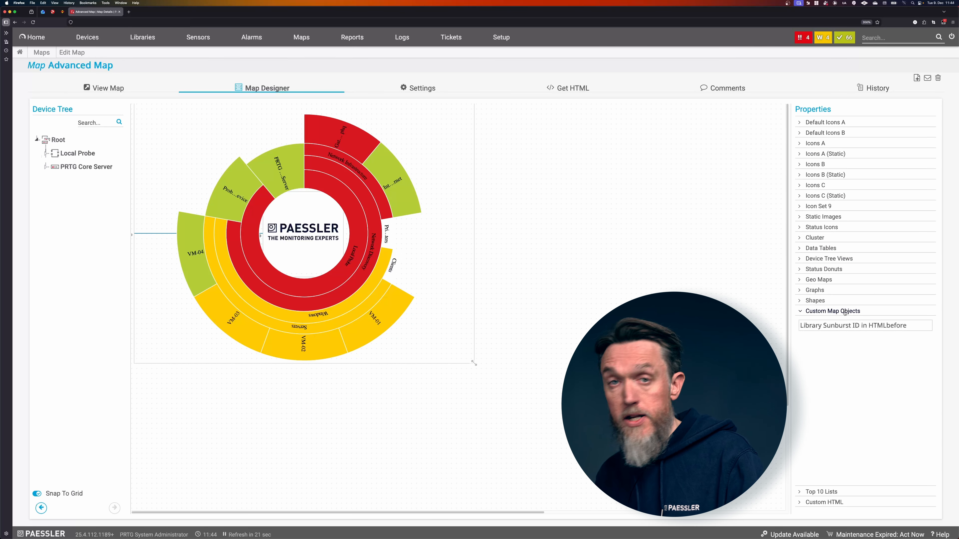
mouse_move(816, 329)
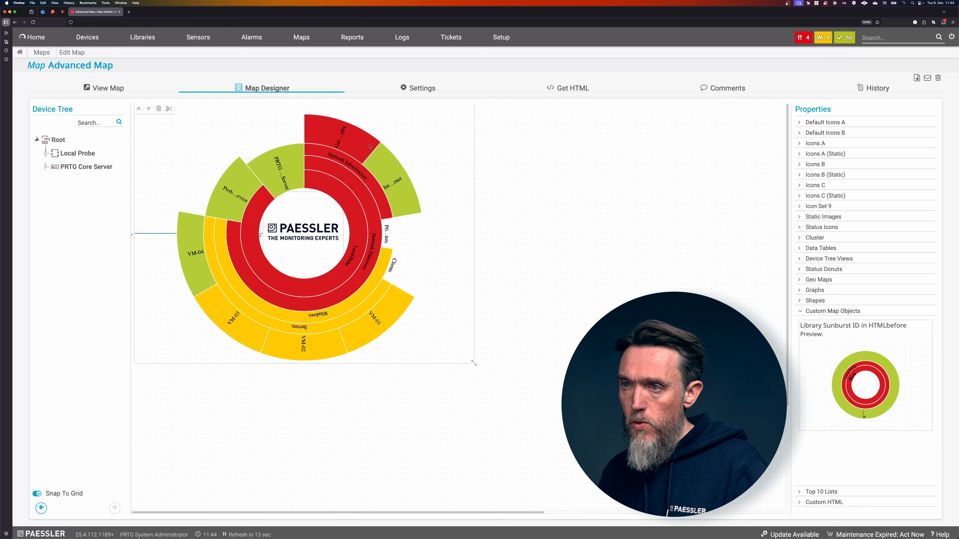
Step: Delete the existing sunburst from the map and place the custom "Library Sunburst ID in HTMLbefore" object on it
left_click(271, 162)
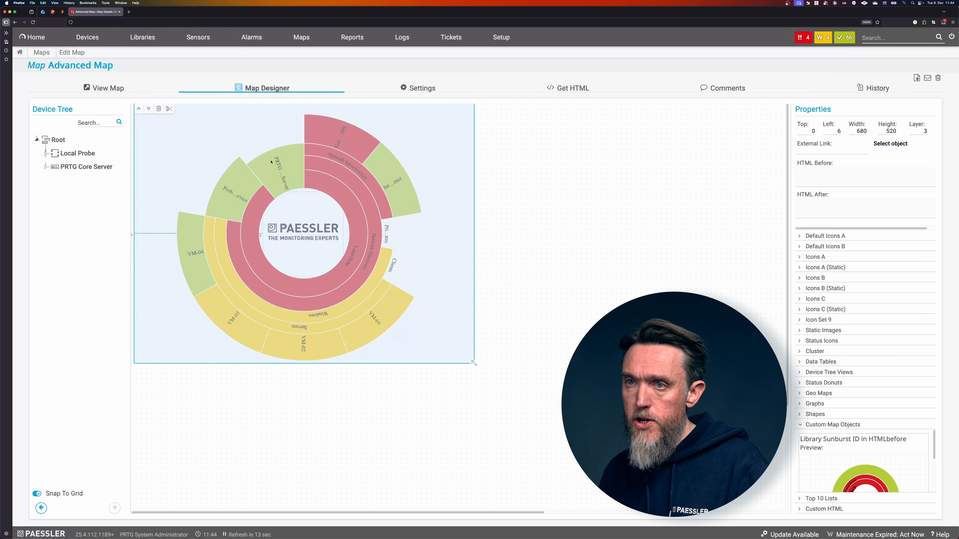
left_click(158, 109)
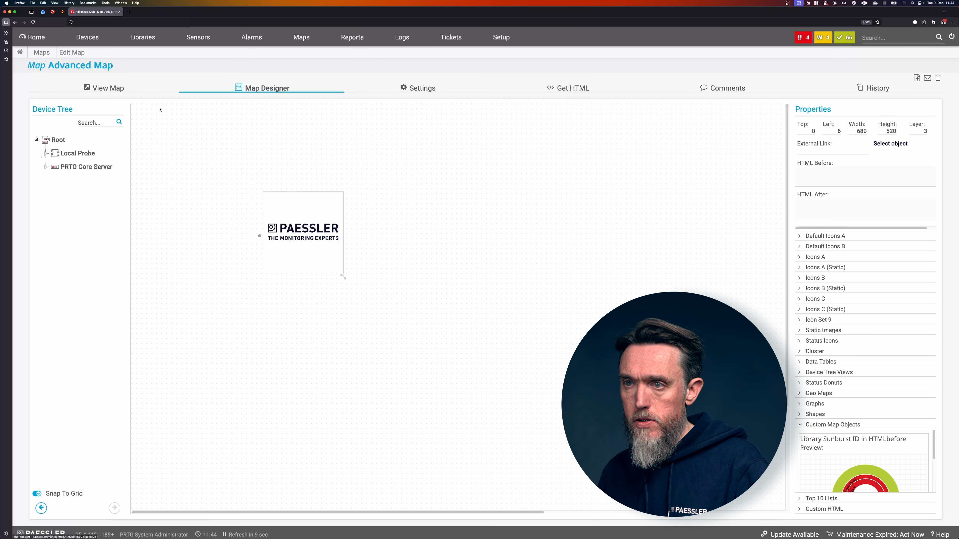
left_click_drag(860, 445, 241, 154)
left_click(371, 179)
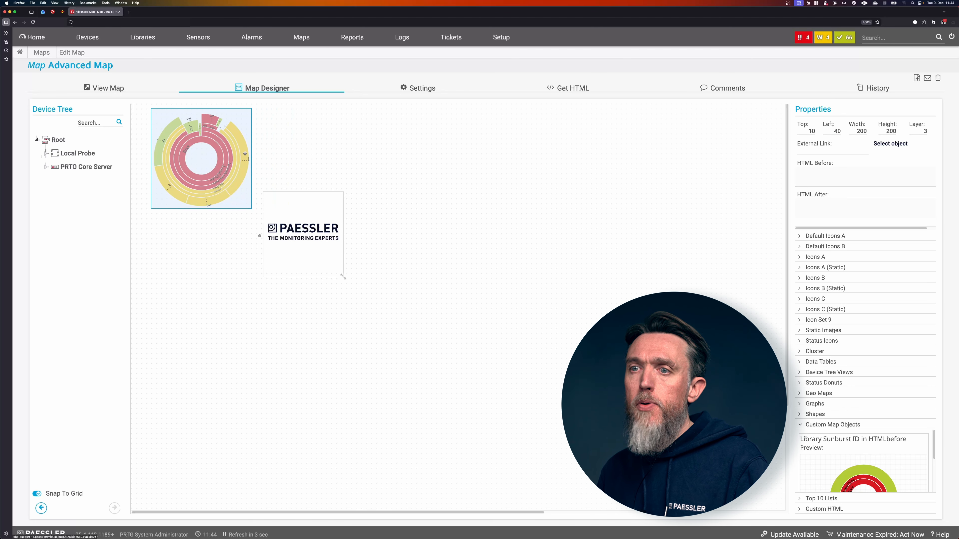
Step: Resize the library sunburst to 680 by 540 and move it to top 0, left 0 around the Paessler logo
left_click_drag(251, 208, 526, 398)
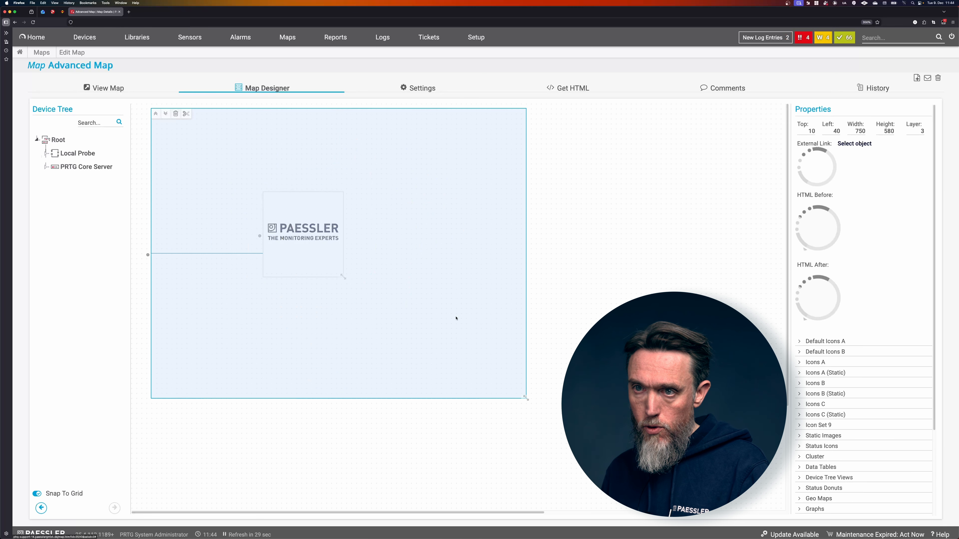
left_click_drag(445, 325, 395, 299)
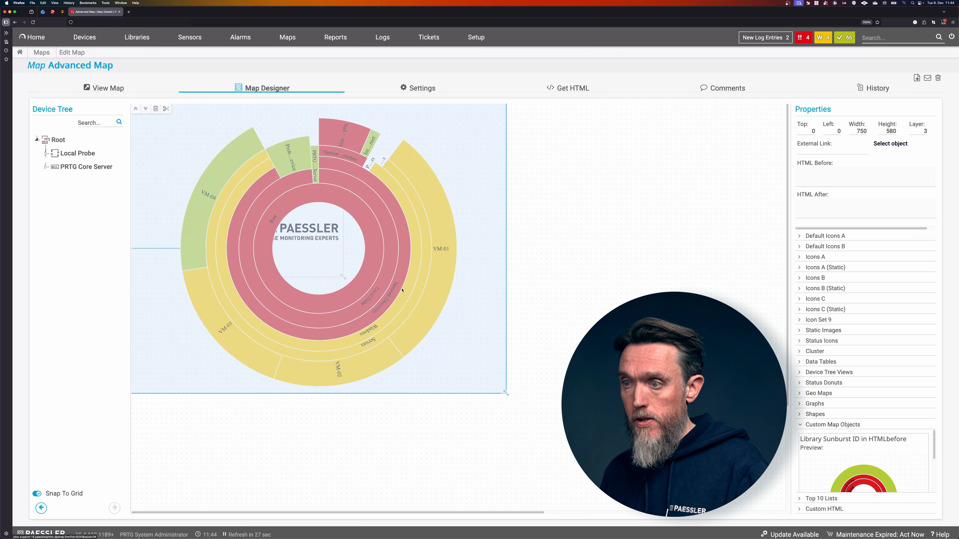
left_click_drag(506, 393, 466, 369)
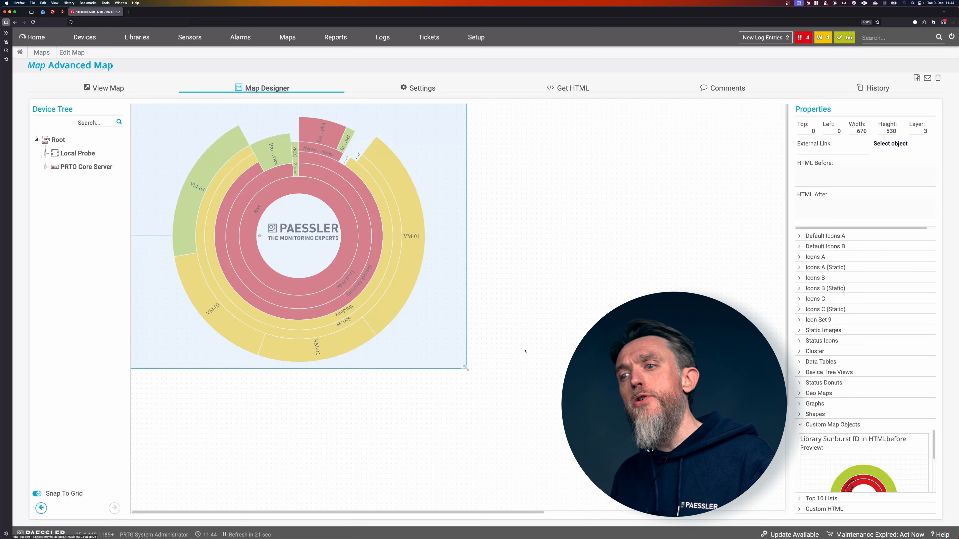
left_click(382, 282)
left_click(503, 285)
left_click(321, 250)
left_click_drag(466, 369, 471, 373)
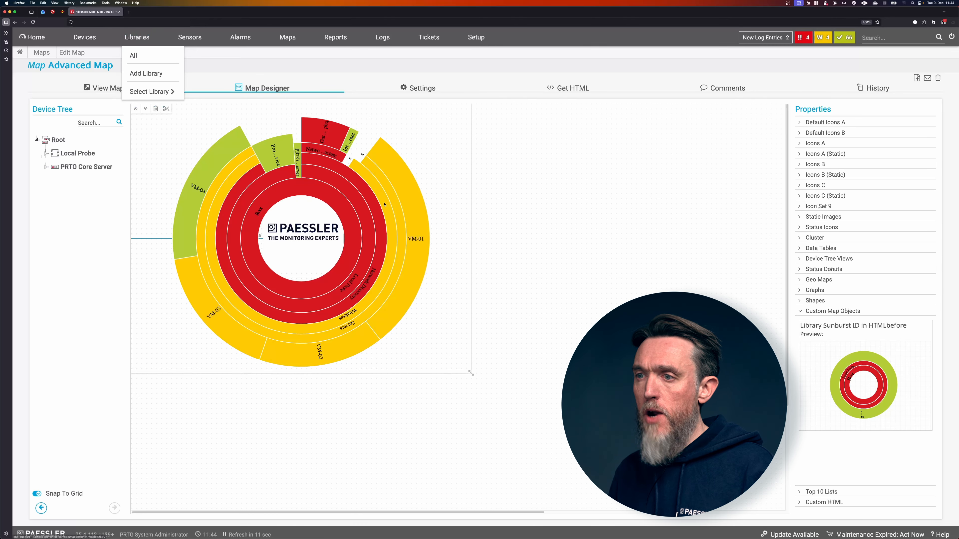
Step: Enlarge the library sunburst to 690 by 550
left_click(374, 204)
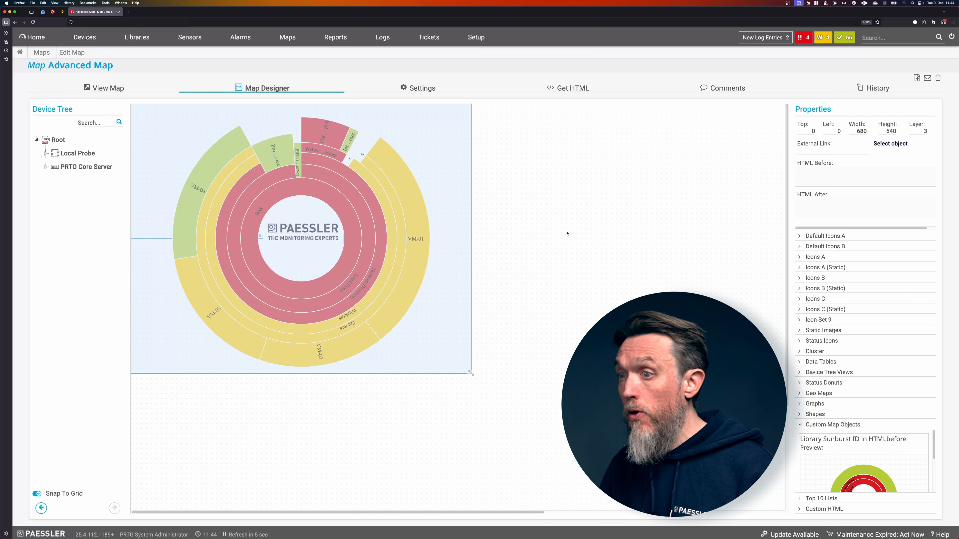
left_click(535, 236)
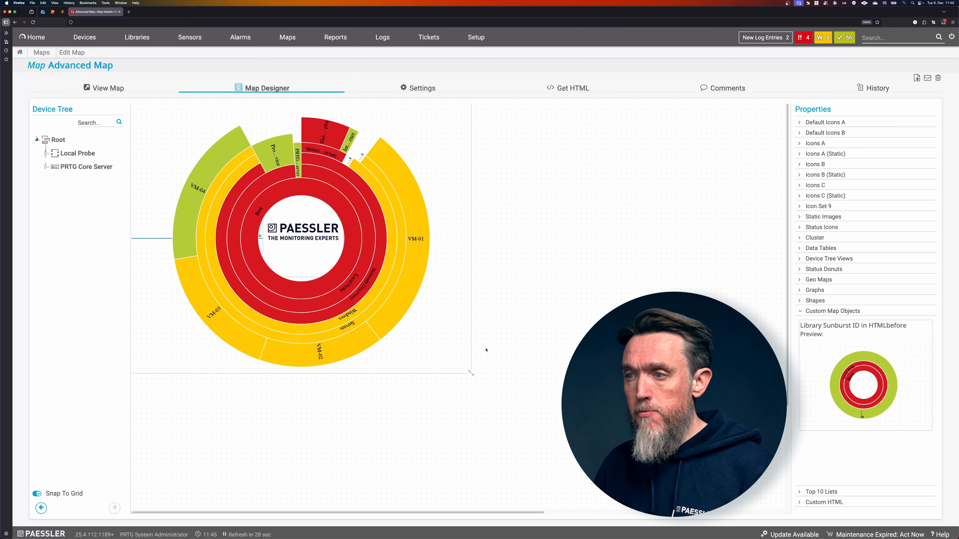
left_click(456, 347)
left_click_drag(472, 373, 477, 379)
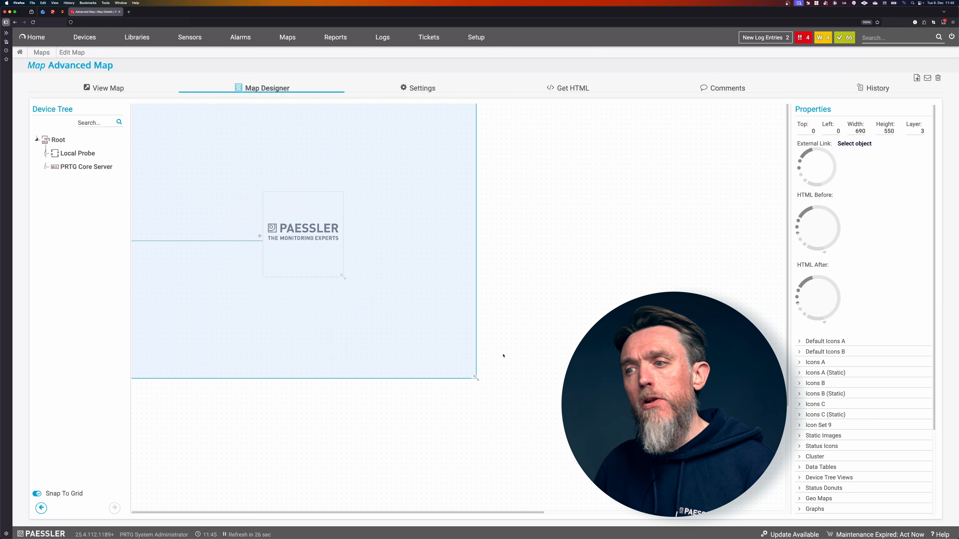
left_click(519, 274)
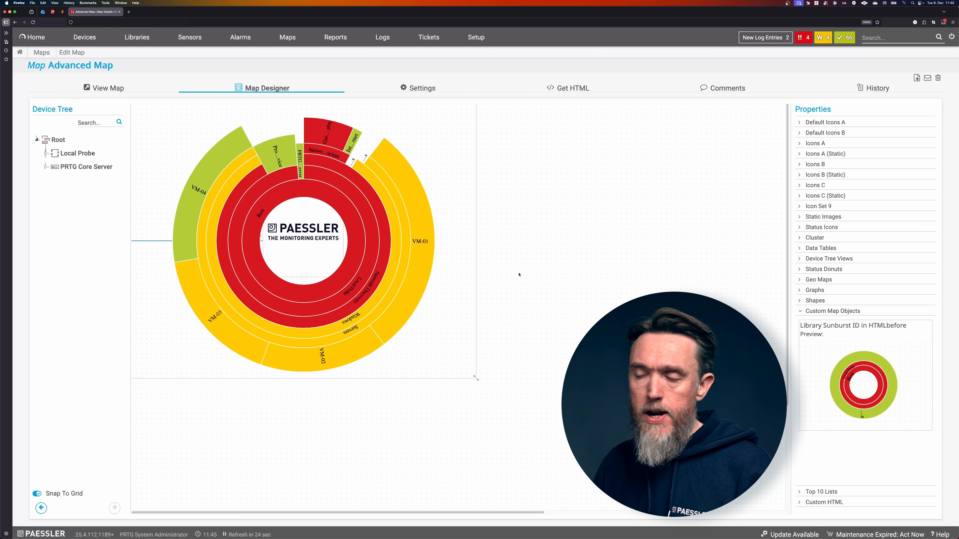
mouse_move(356, 229)
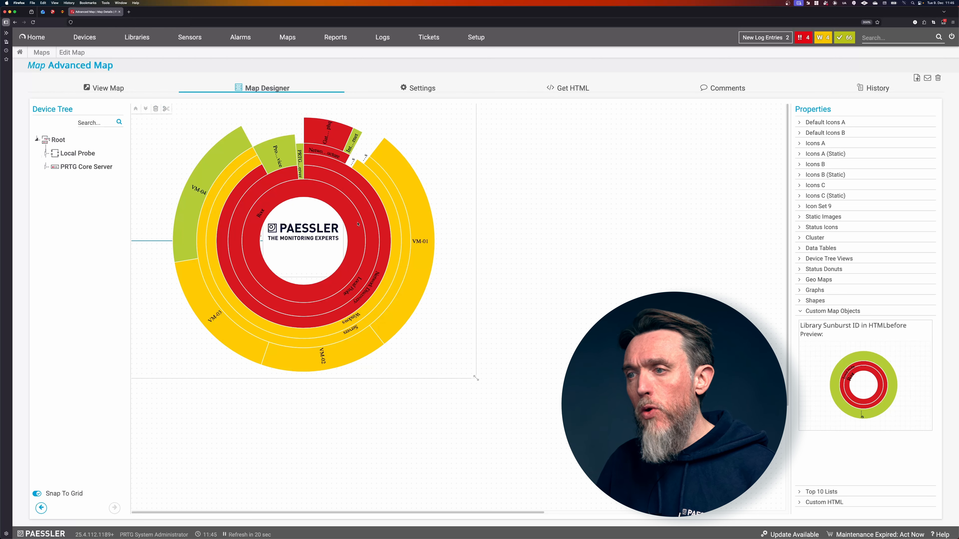
left_click(378, 219)
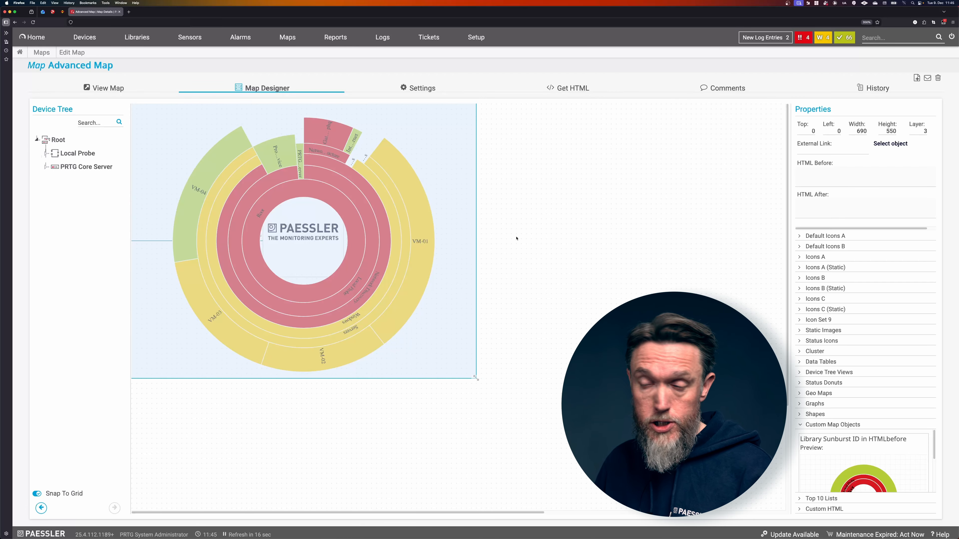
mouse_move(363, 128)
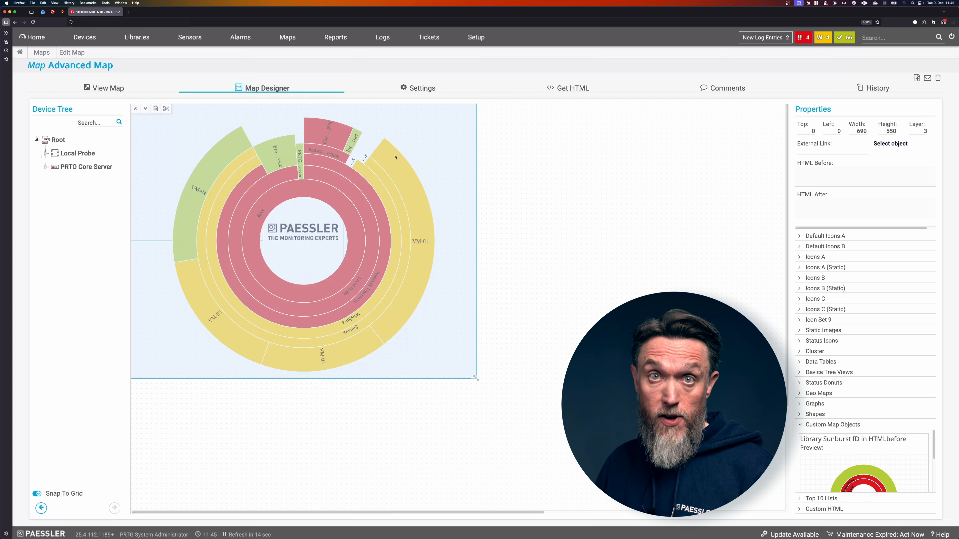
Step: Open the Sunburst Library from the libraries list and copy its object ID, 2519
left_click(138, 39)
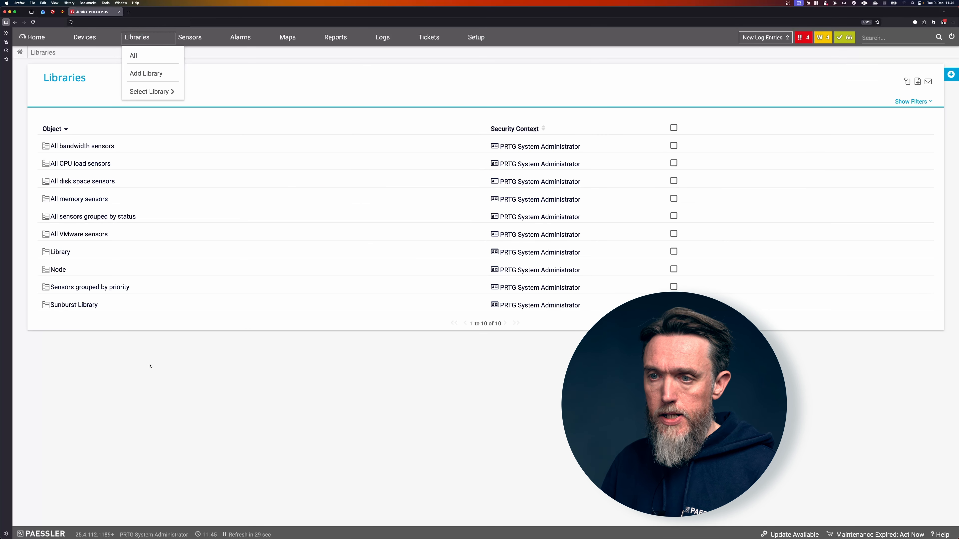
left_click(69, 307)
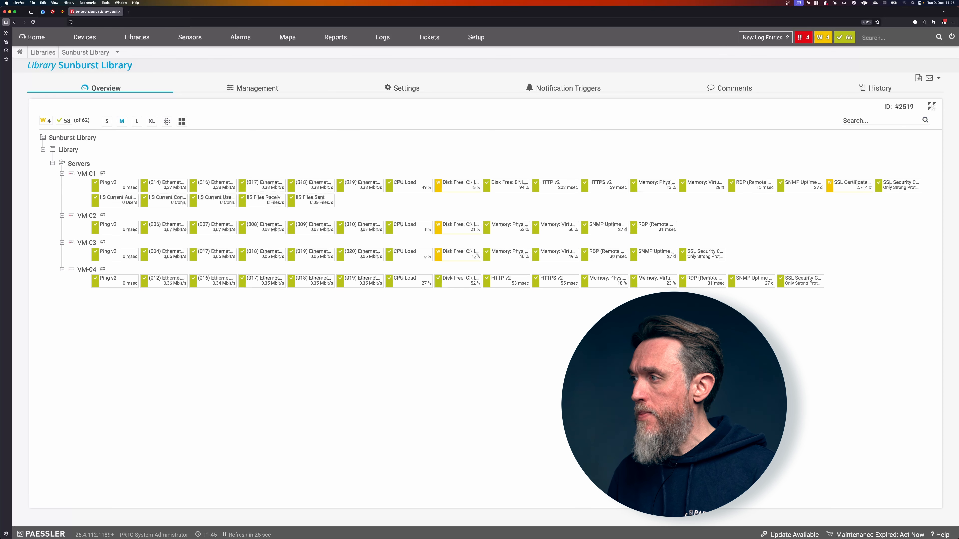
left_click_drag(884, 106, 914, 108)
left_click(910, 106)
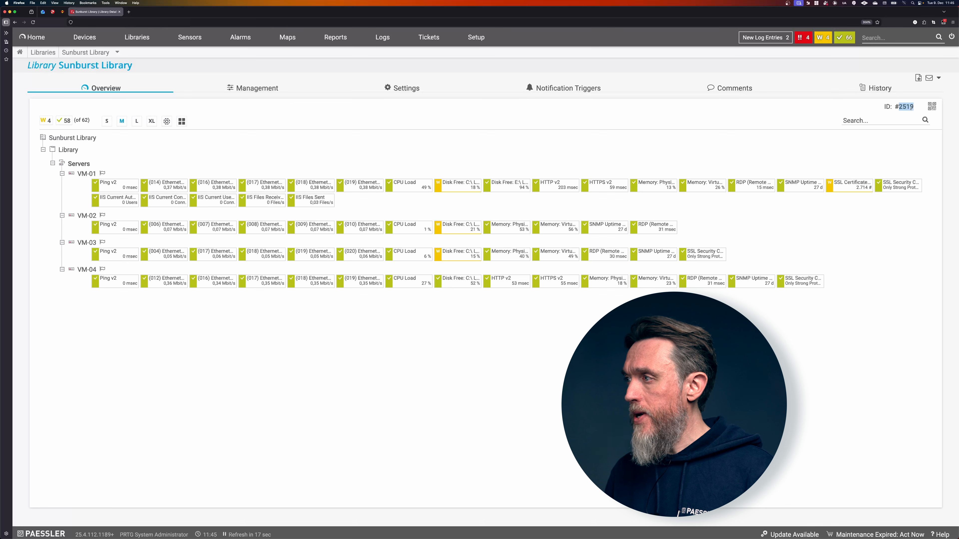
Step: Return to the Advanced Map and open it in the Map Designer
left_click(291, 40)
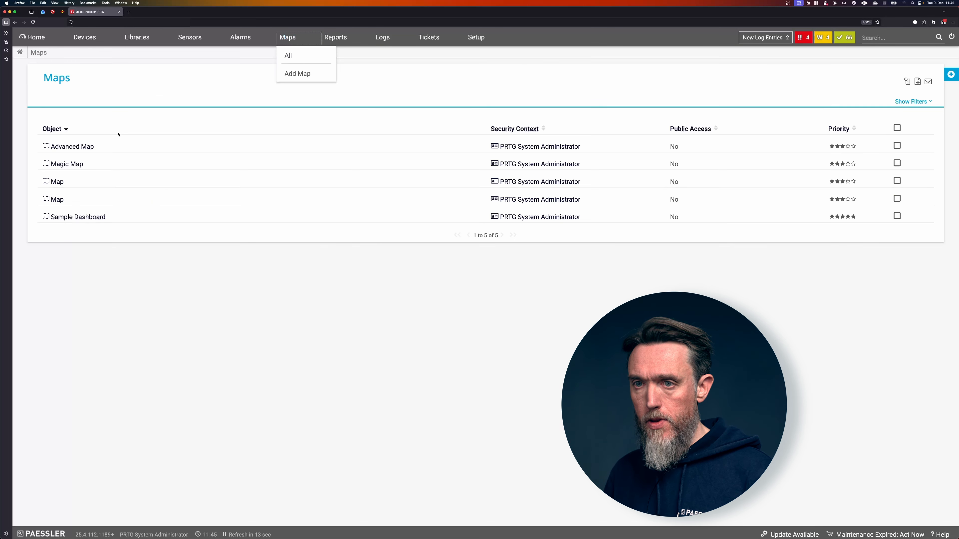
left_click(75, 146)
left_click(267, 88)
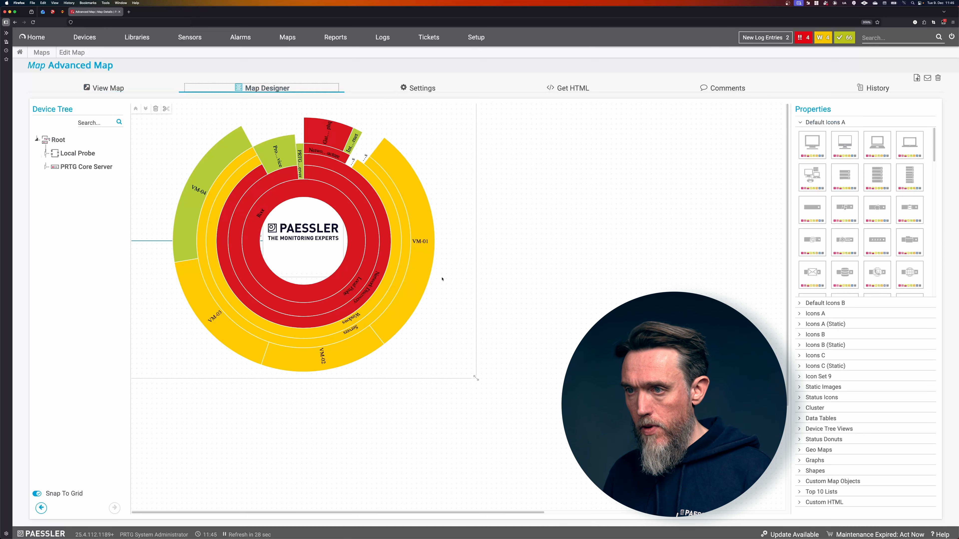
Step: Resize the library sunburst to 660 by 530, center it around the logo at left 16, and reselect it
left_click(303, 237)
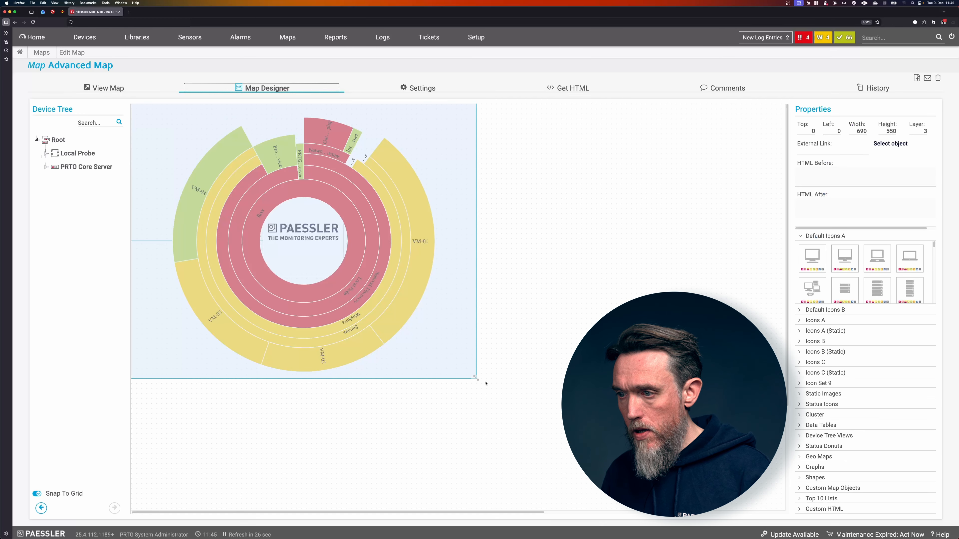
left_click_drag(477, 378, 461, 369)
left_click_drag(413, 337, 425, 328)
key("Left")
key("Left")
key("Left")
key("Left")
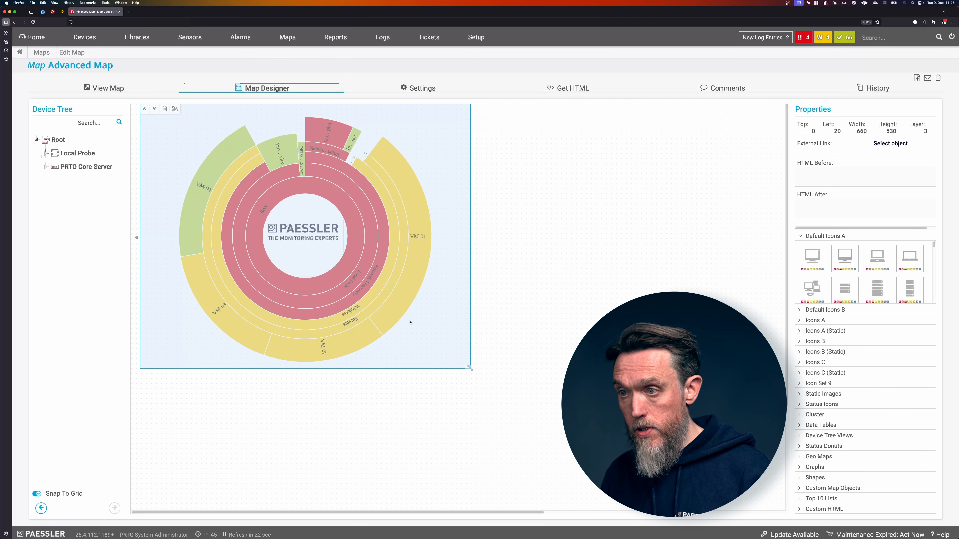
left_click(550, 264)
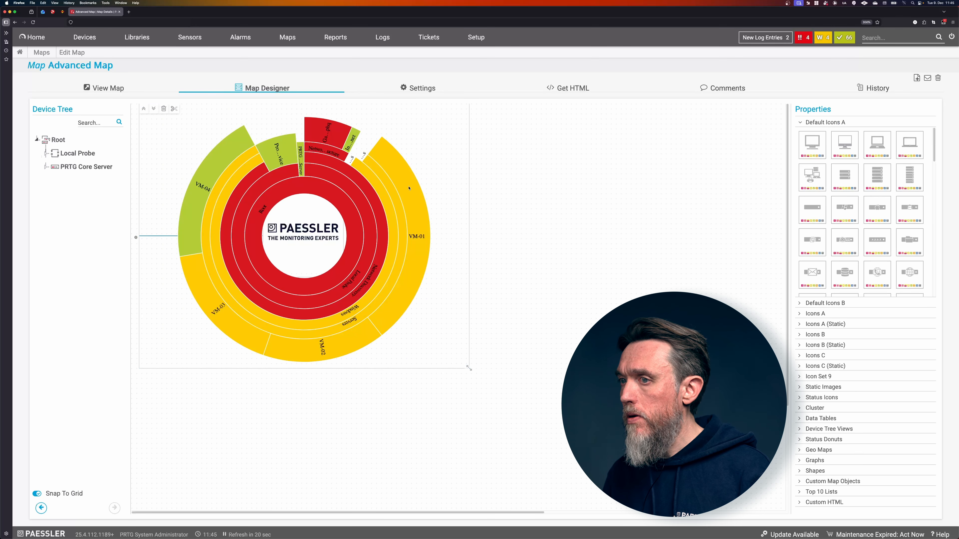
left_click(277, 133)
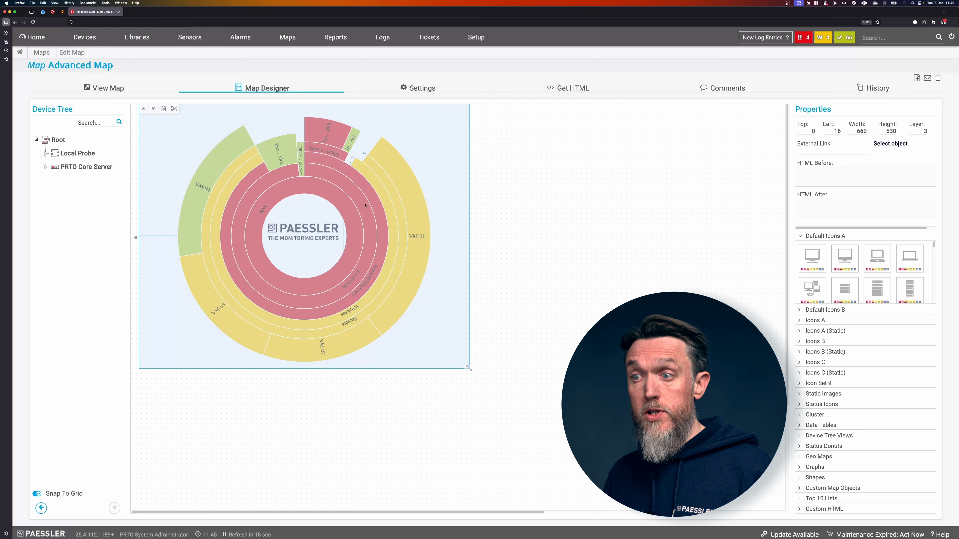
Step: Enter the library's object ID 2519 as the library sunburst's HTML Before value and save it
left_click(805, 167)
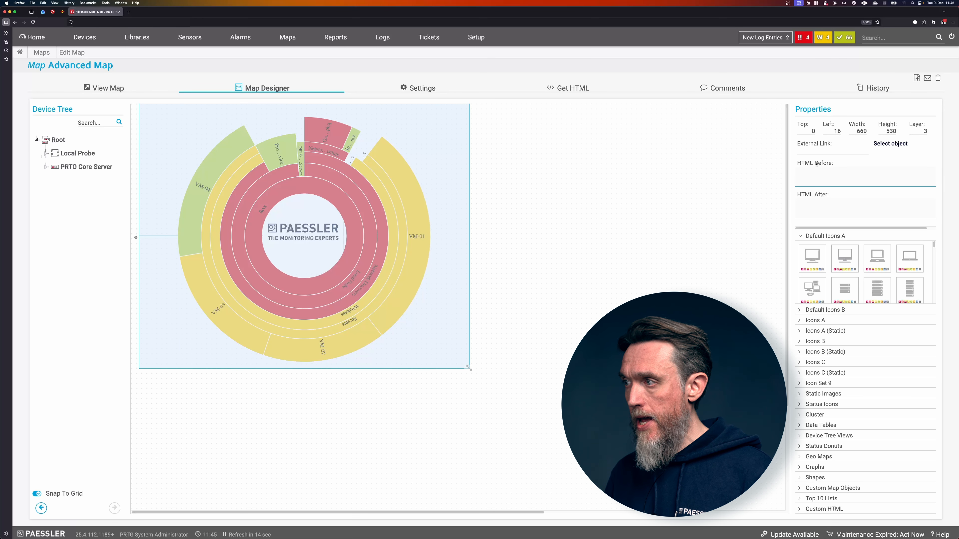
left_click(827, 176)
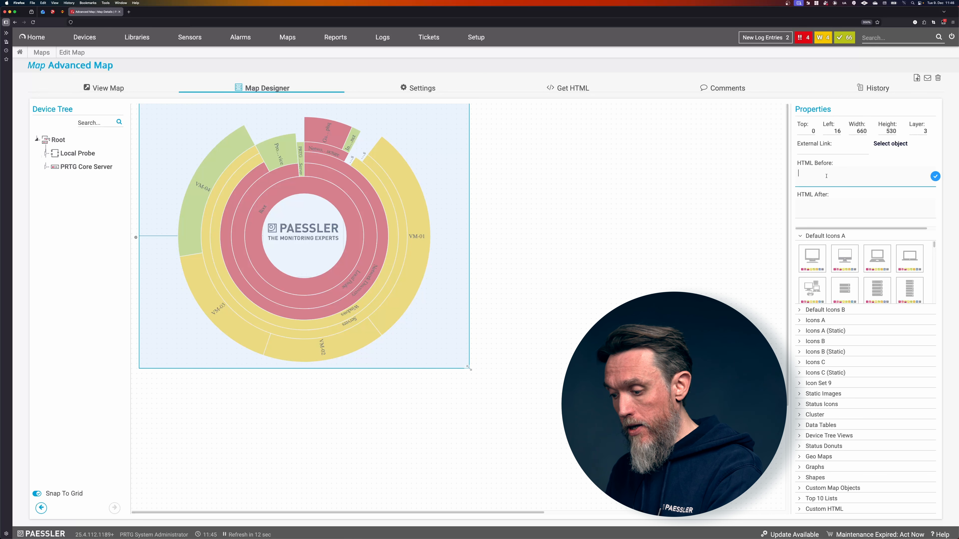
type("2519")
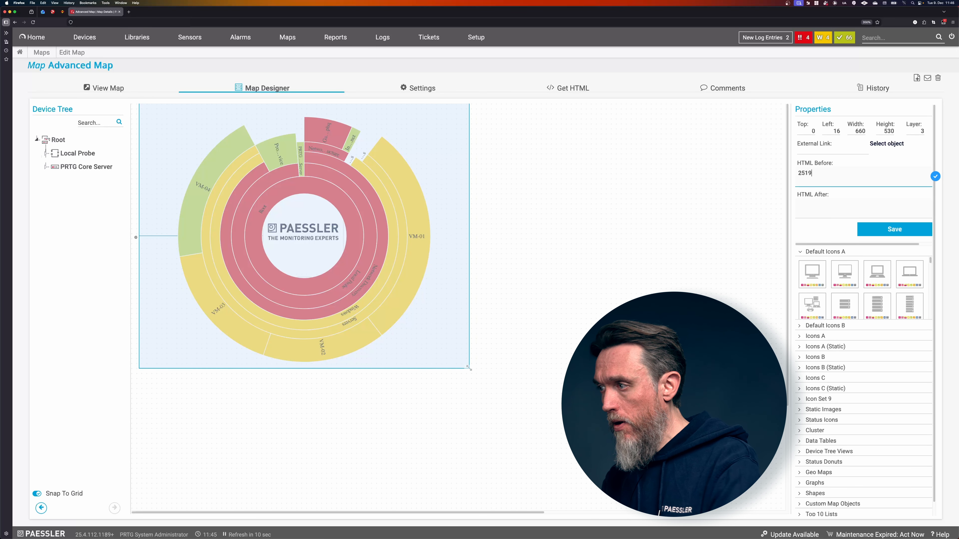
left_click(880, 231)
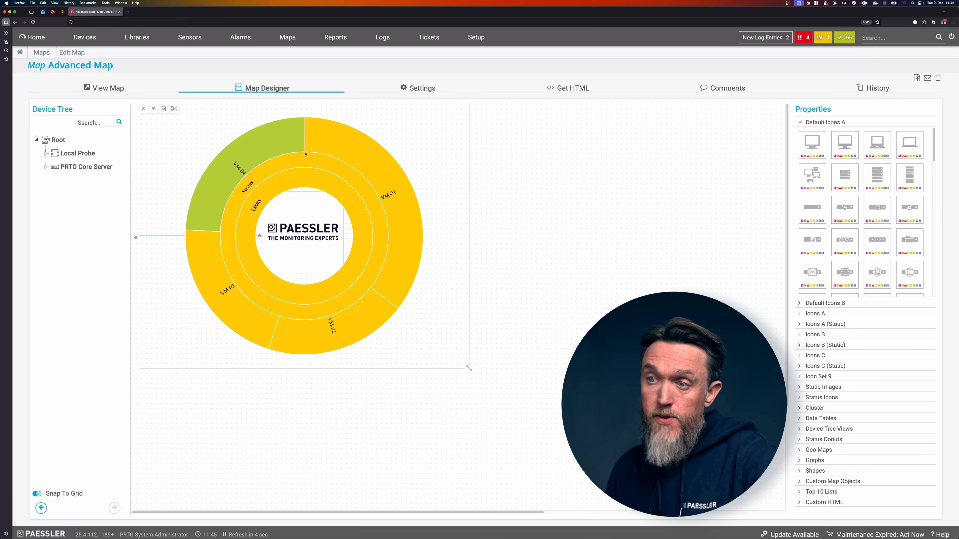
mouse_move(307, 193)
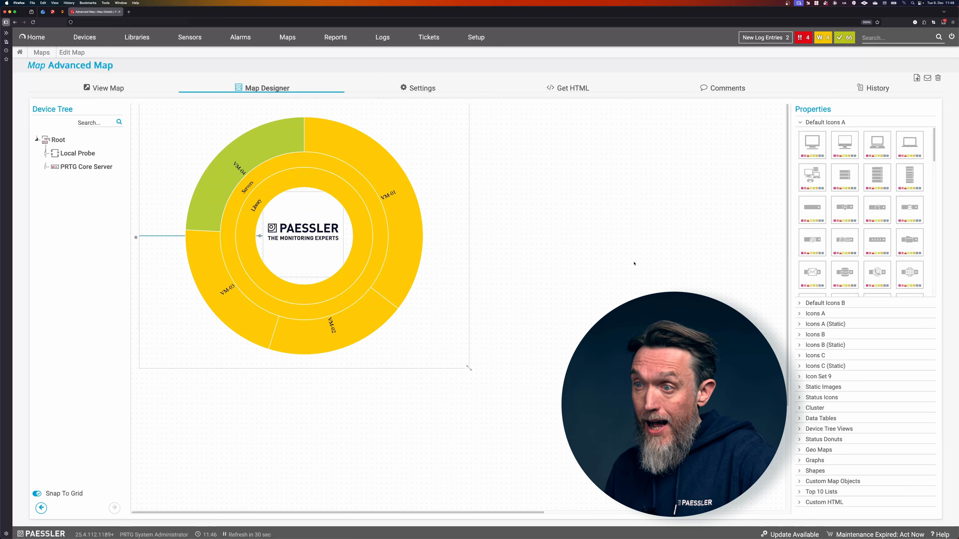
mouse_move(404, 226)
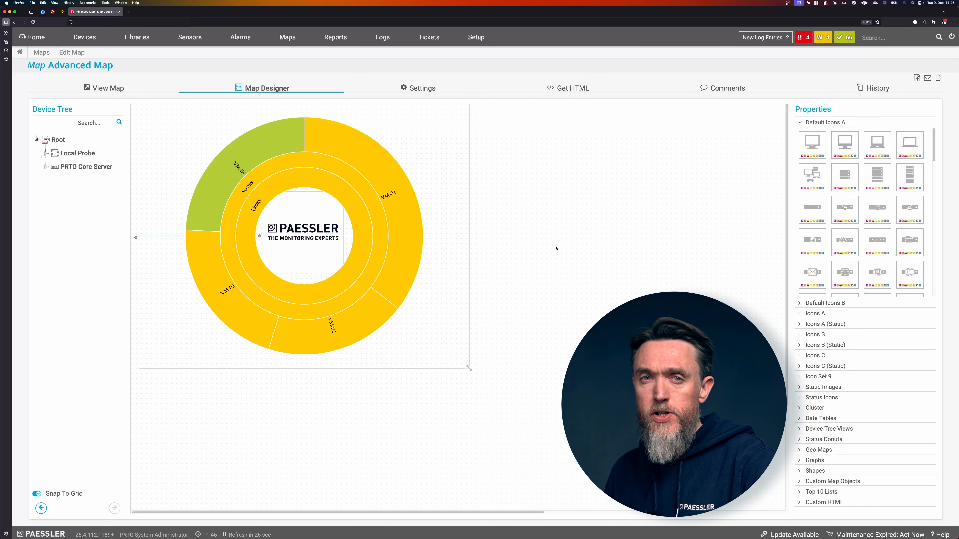
mouse_move(424, 207)
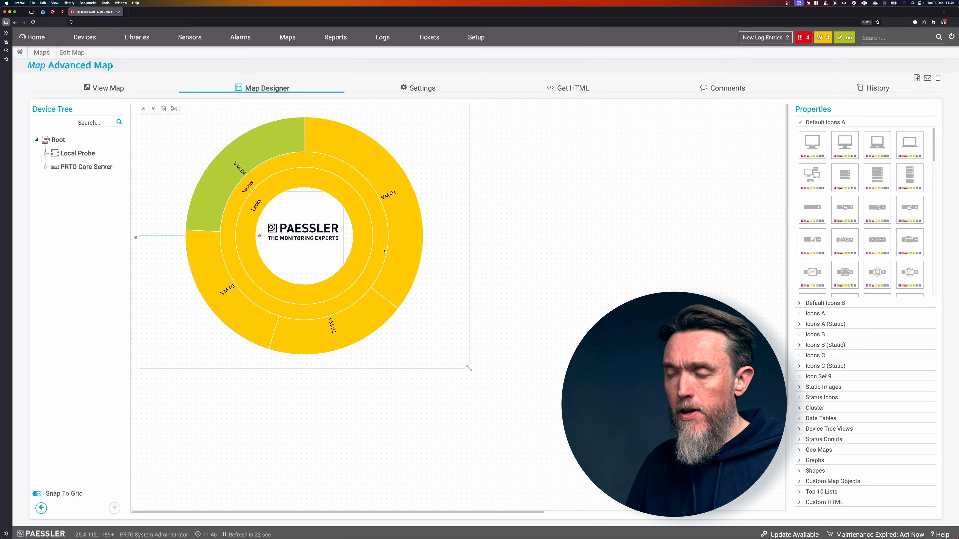
left_click(393, 251)
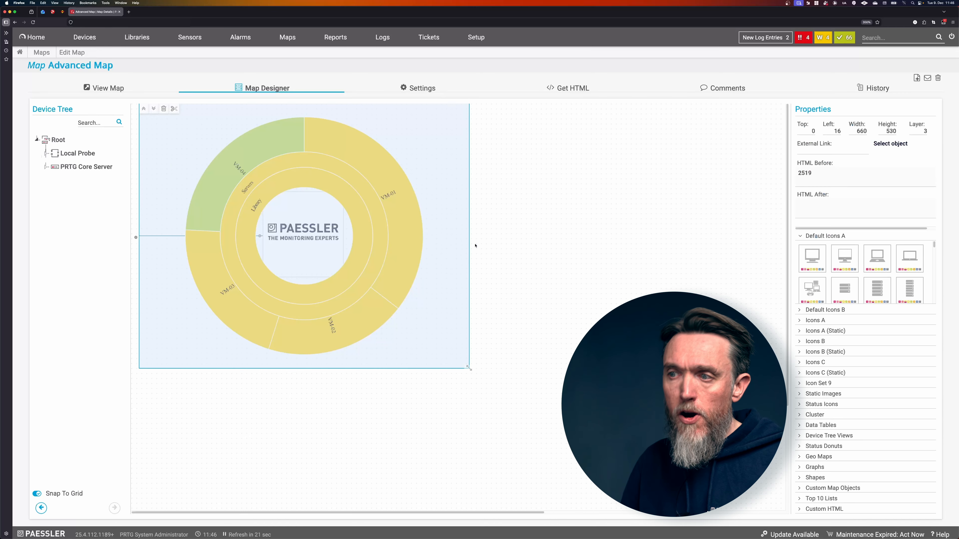
left_click(582, 244)
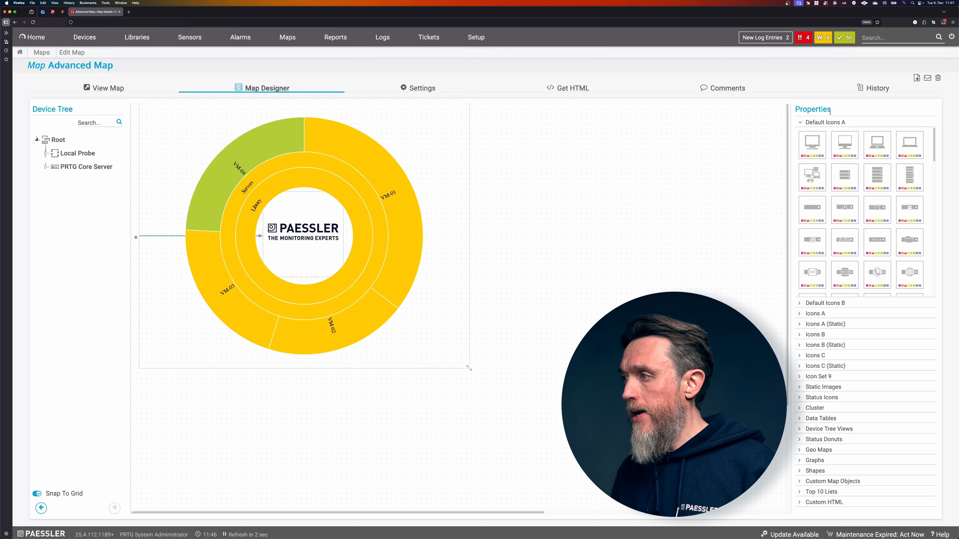
Step: Add a custom HTML element beside the sunburst and save an h1 heading in HTML Before with the owner's first name and "Awesome VMs!"
left_click(831, 121)
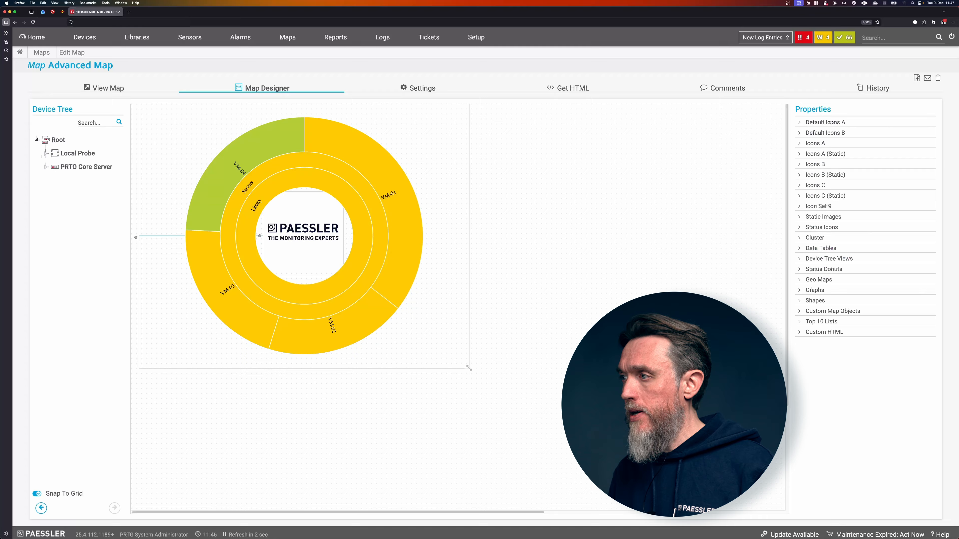
left_click(800, 333)
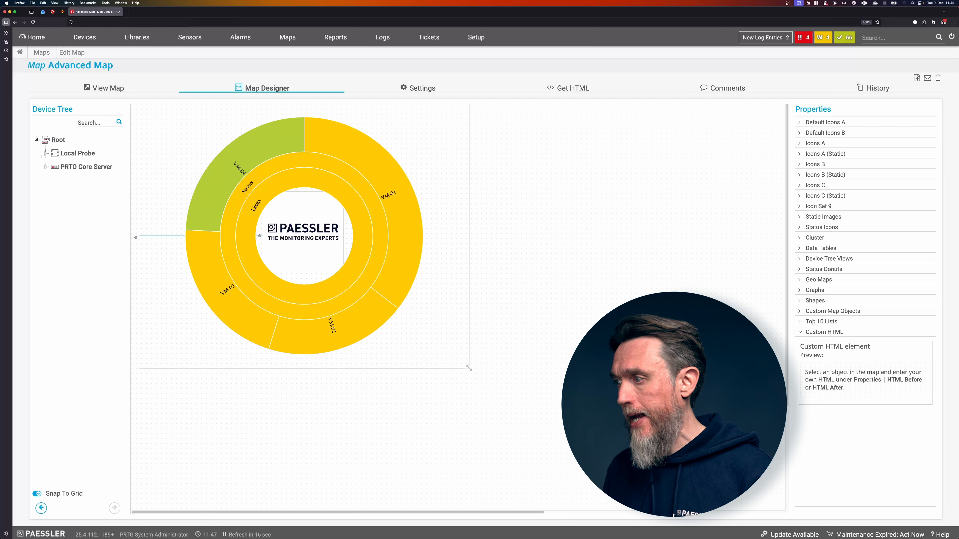
left_click_drag(807, 347, 492, 178)
left_click(815, 178)
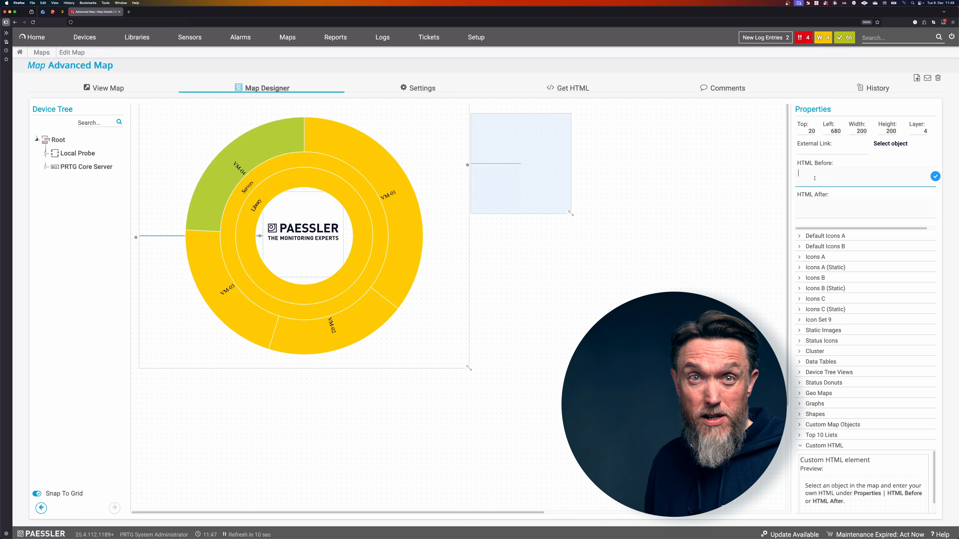
type("<")
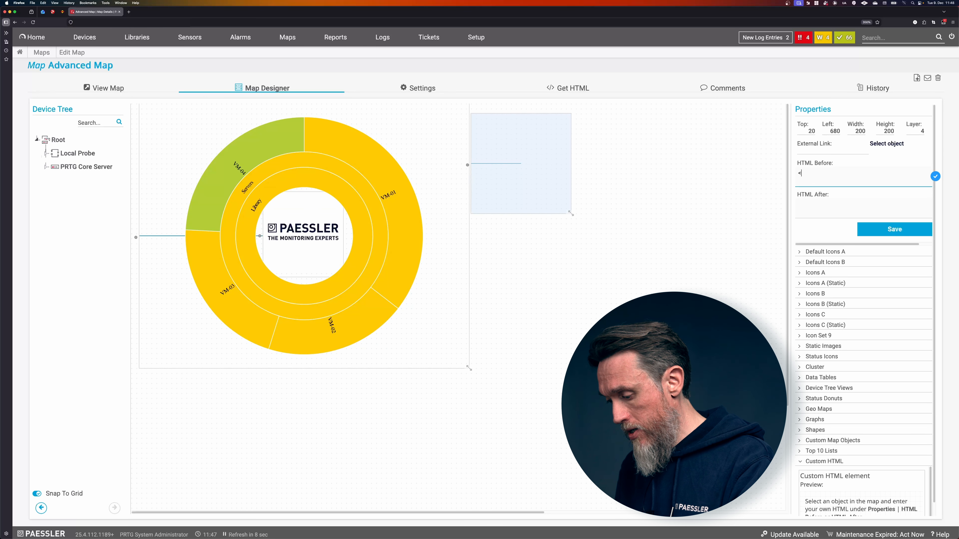
type("h1>Mike's Awesome VMs!</h1>")
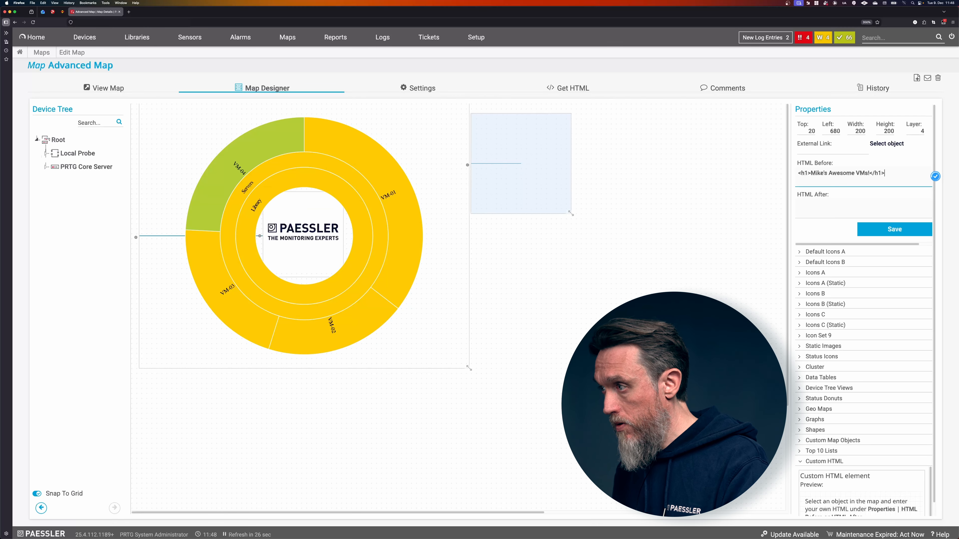
left_click(876, 229)
Step: Shrink the custom heading element to 170 by 60 and place it just below the logo inside the sunburst
mouse_move(518, 139)
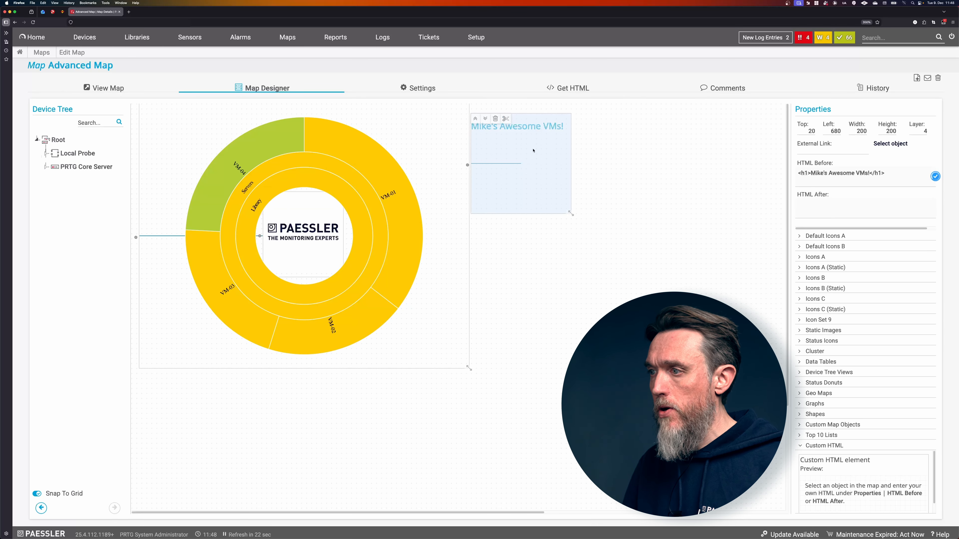
left_click_drag(572, 214, 341, 268)
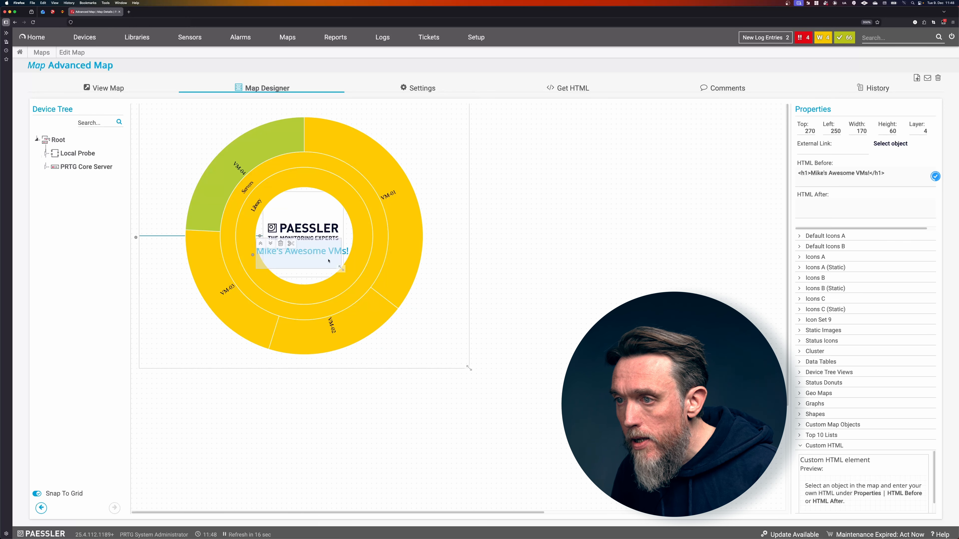
Step: Enlarge the library sunburst to 690 by 550, re-center it around the logo and heading at left 6, and deselect it
left_click(469, 368)
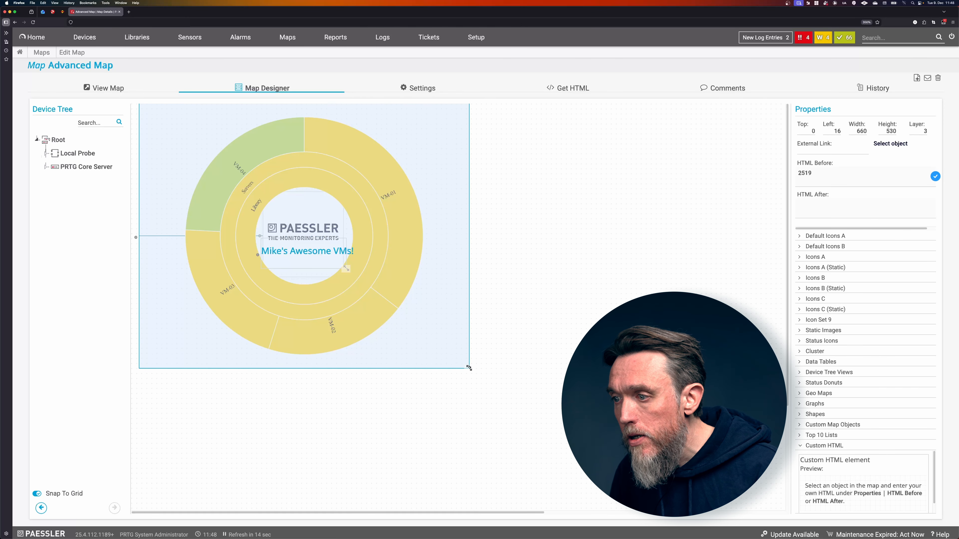
left_click_drag(468, 368, 482, 378)
left_click_drag(408, 279, 402, 279)
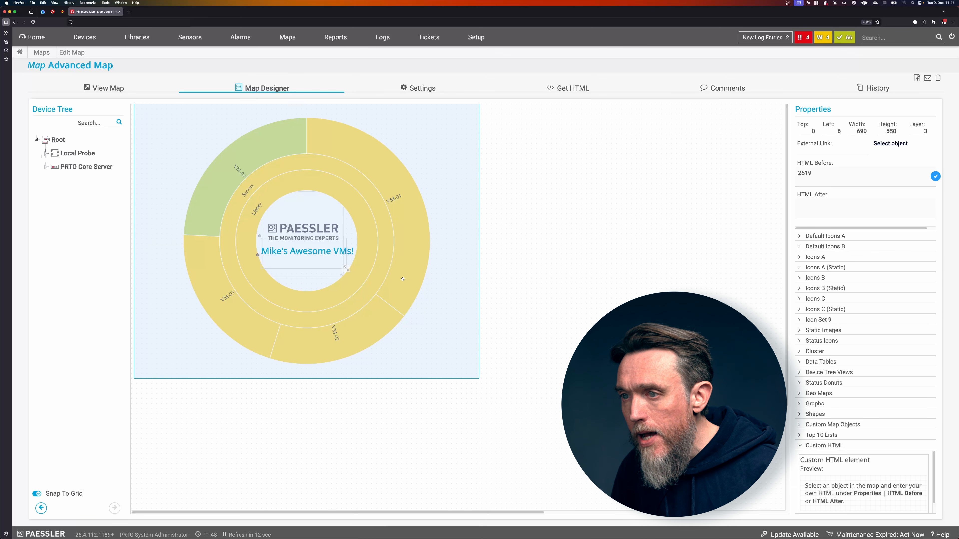
left_click(536, 259)
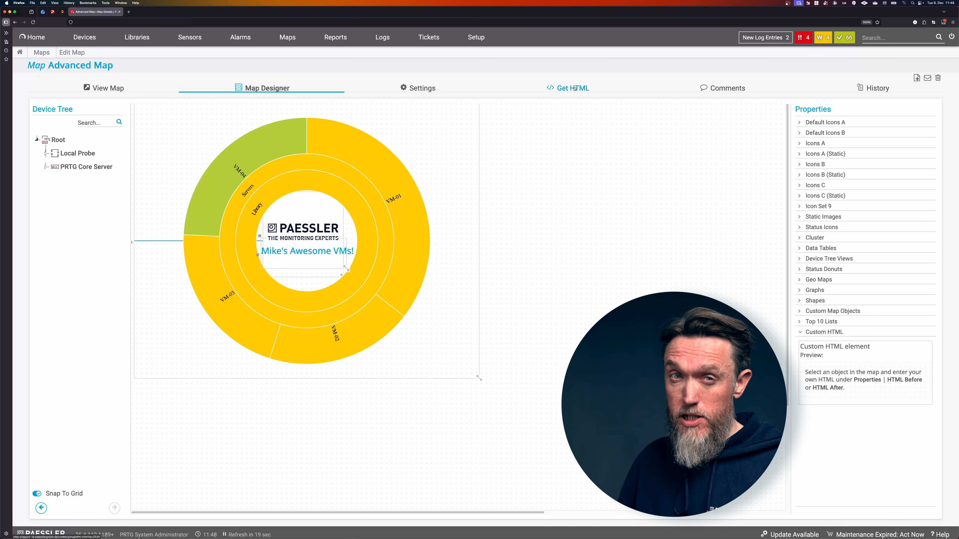
Step: Copy the Advanced Map's iframe embed code from its HTML options and return to the Map Designer
left_click(559, 88)
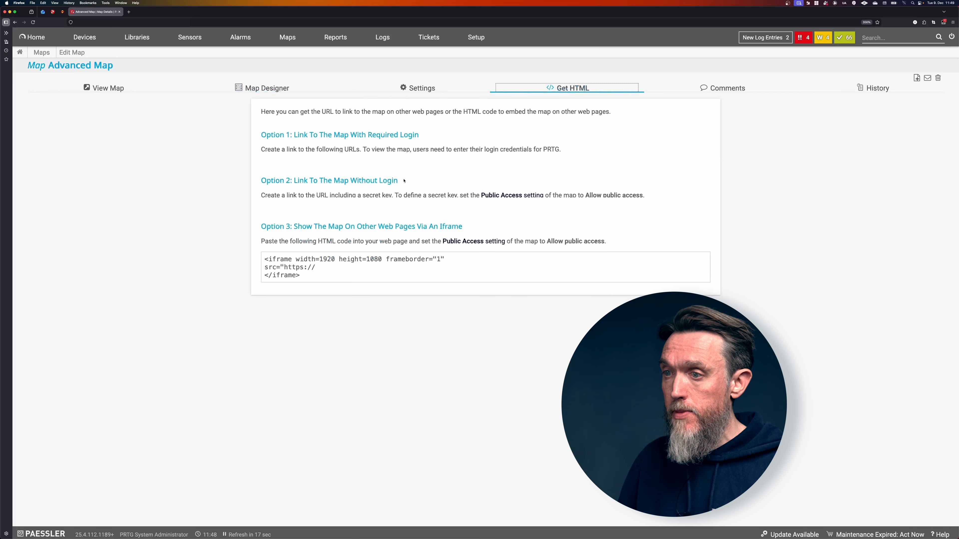
left_click_drag(264, 259, 322, 276)
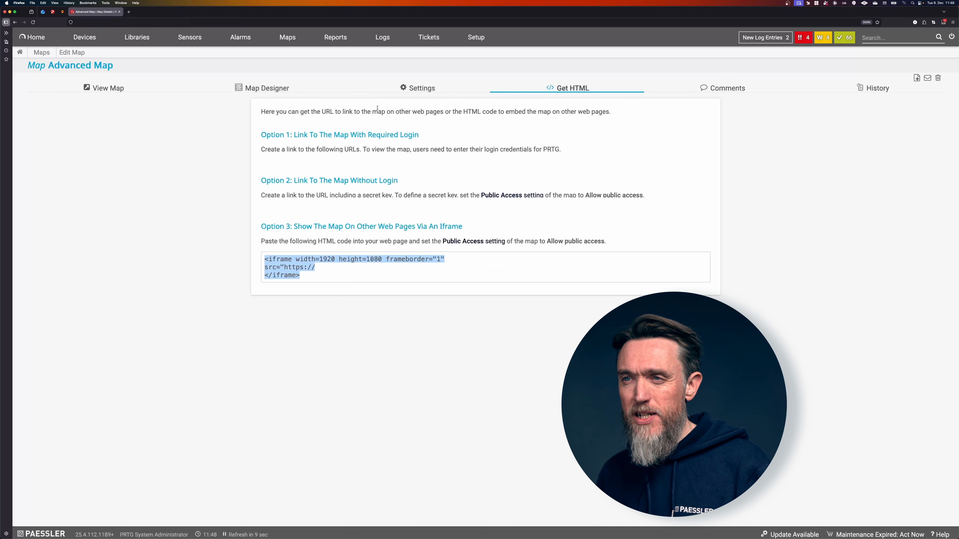
left_click(264, 88)
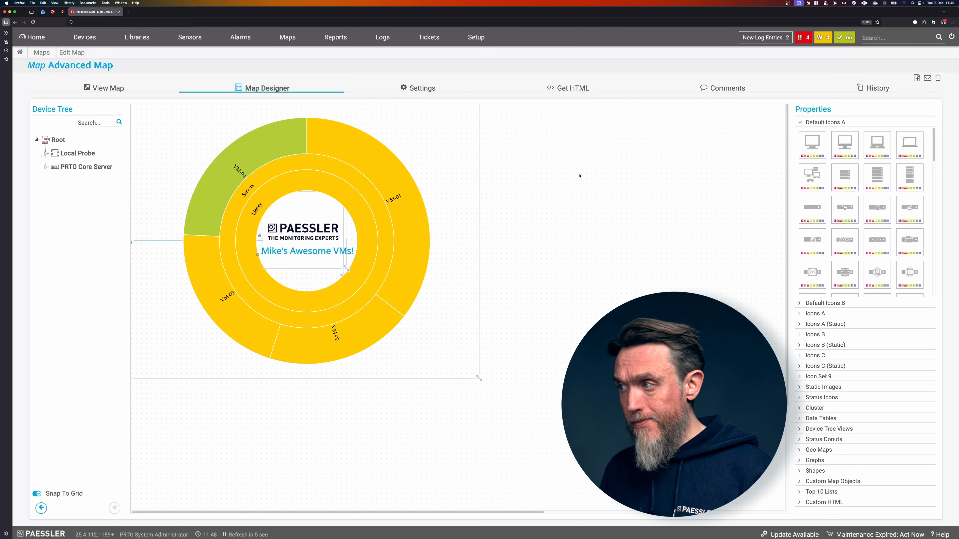
Step: Add a custom HTML element beside the sunburst at top 60, left 710, paste the iframe code with its secret key into HTML Before, and save
left_click(842, 503)
left_click_drag(841, 346, 507, 165)
left_click(506, 165)
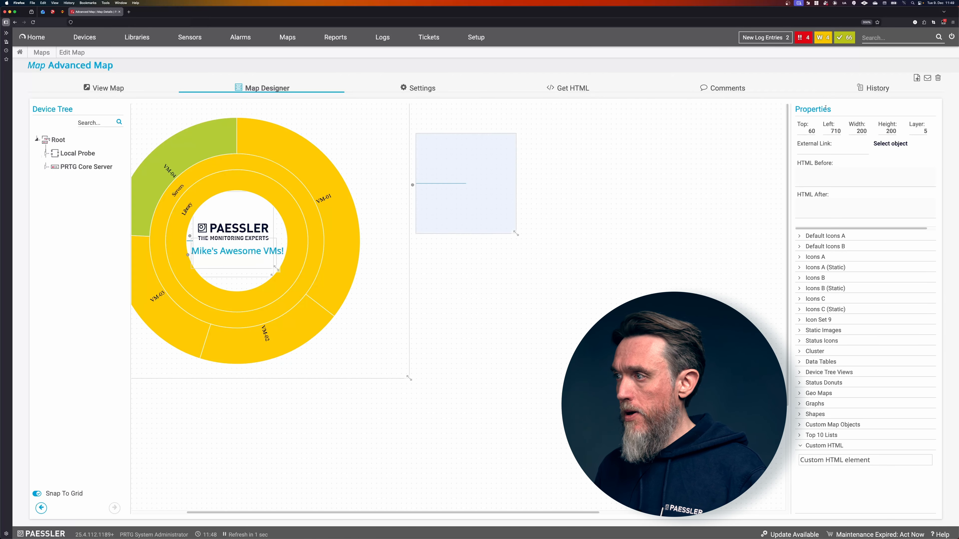
left_click(825, 173)
key("super+v")
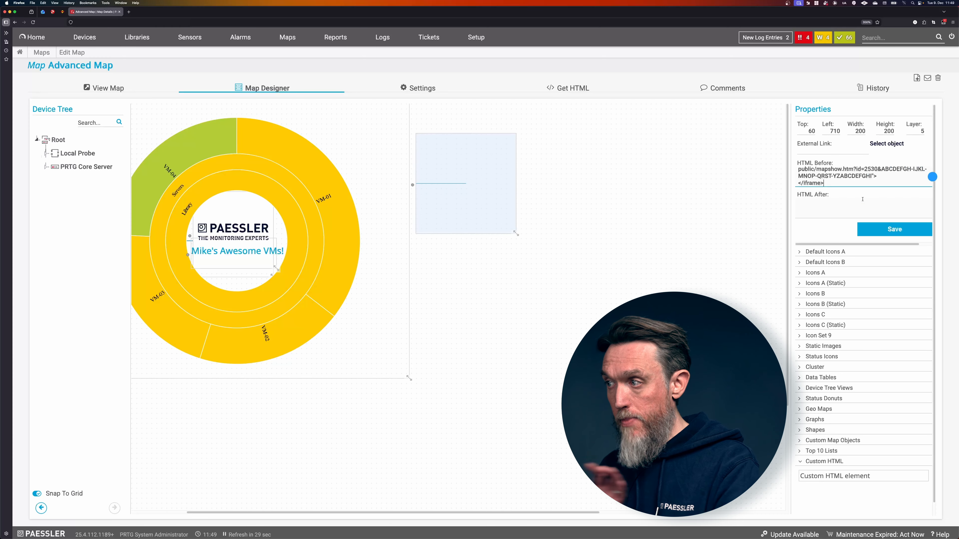
left_click(895, 230)
Step: Reopen the Advanced Map from the maps list to view the embedded iframe, and return to the Map Designer
left_click(289, 37)
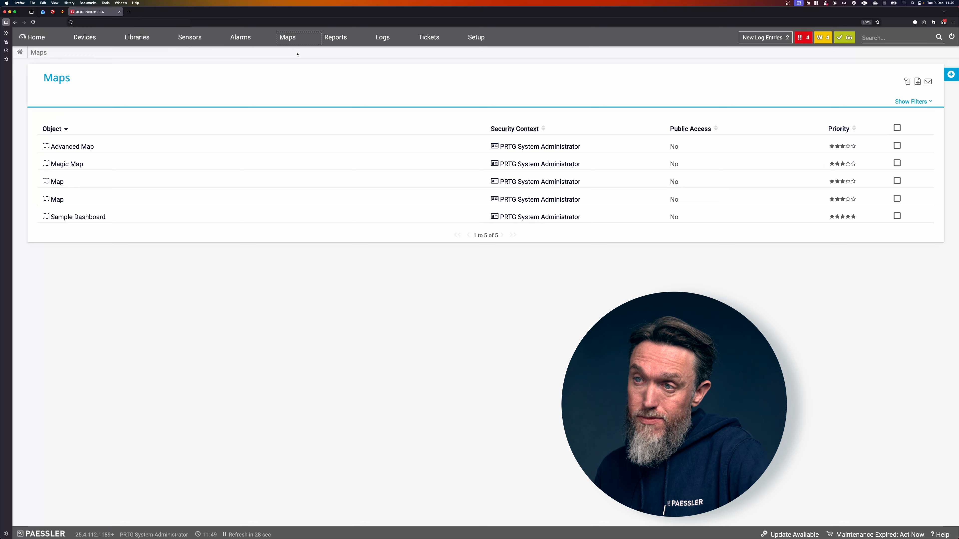
left_click(80, 150)
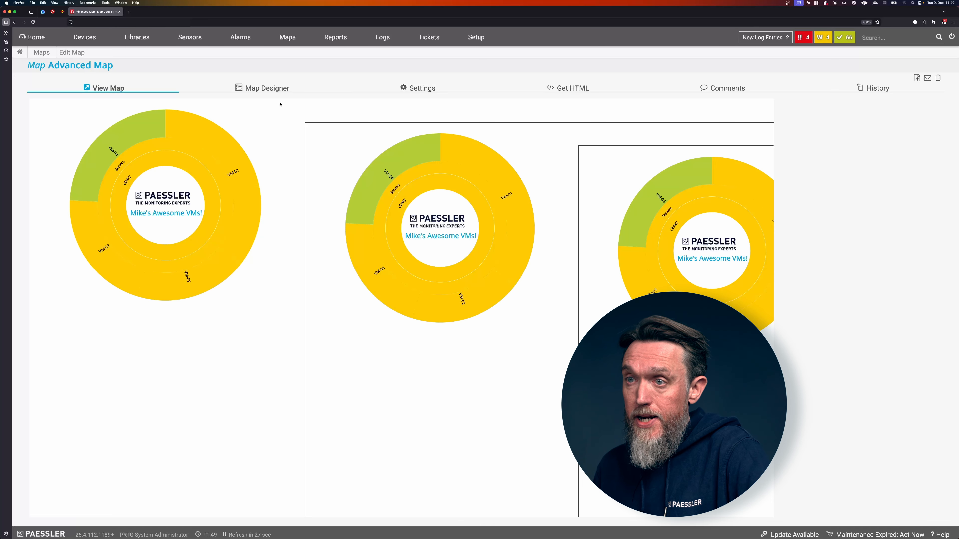
left_click(271, 88)
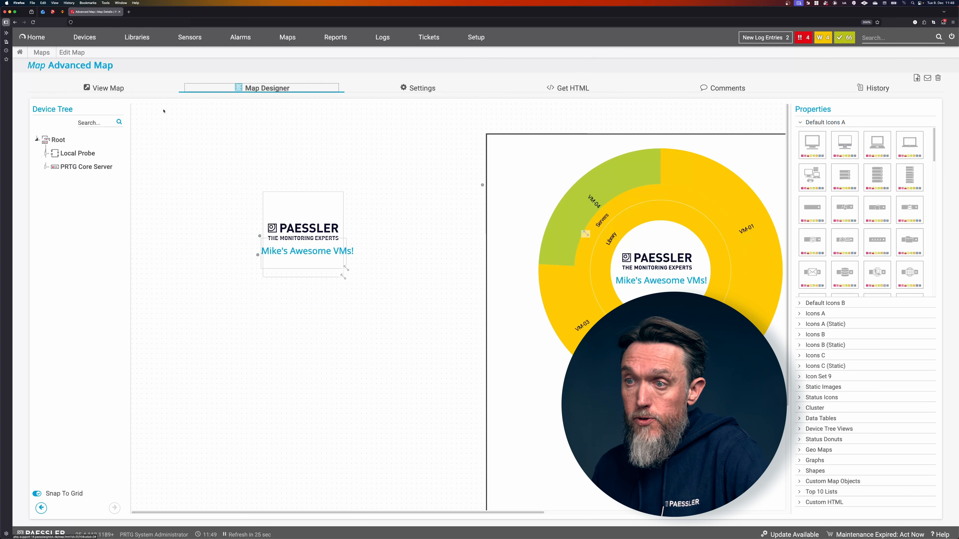